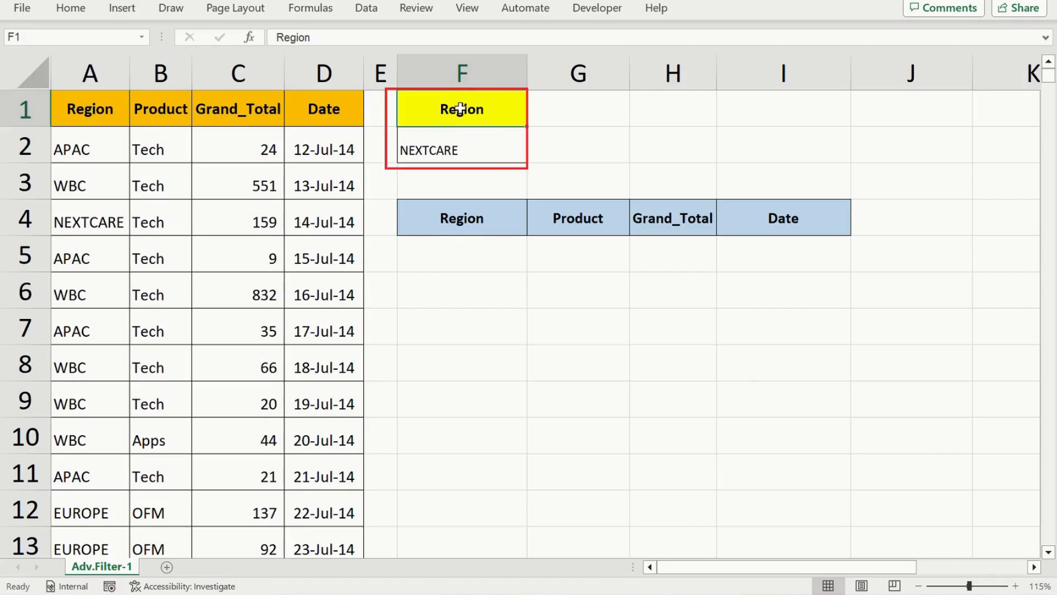
Start a FILTER formula in cell F5 with the full data table A1:D13 as its array
click(446, 152)
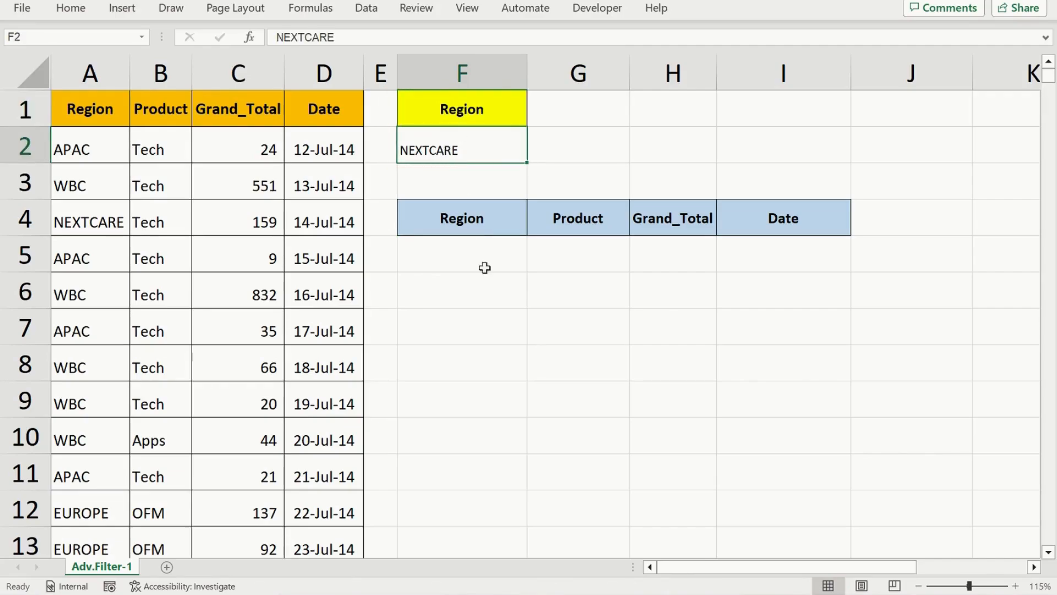
click(464, 266)
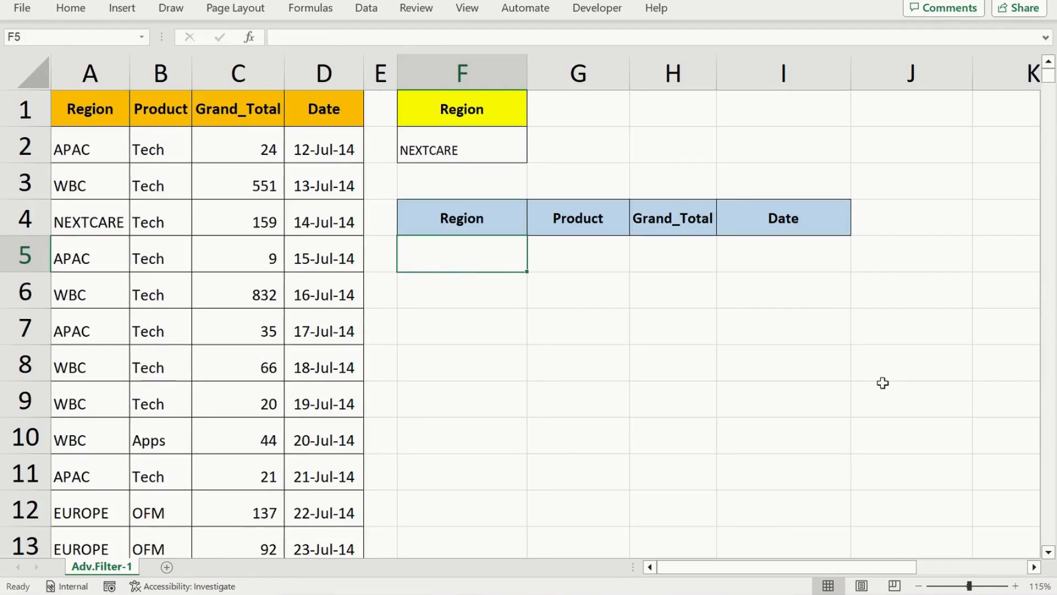
text(=fil)
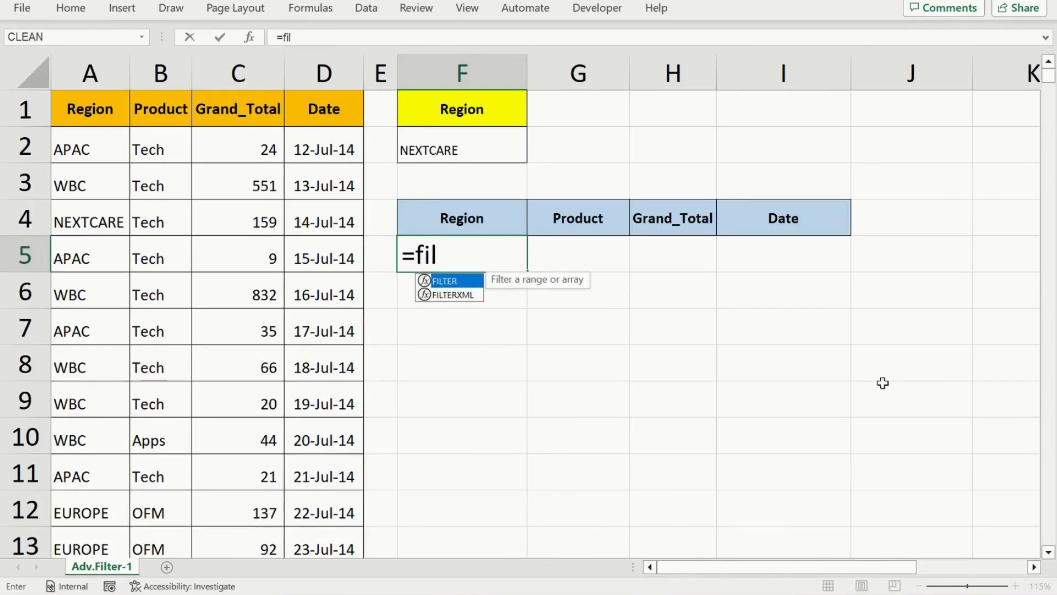
key(Tab)
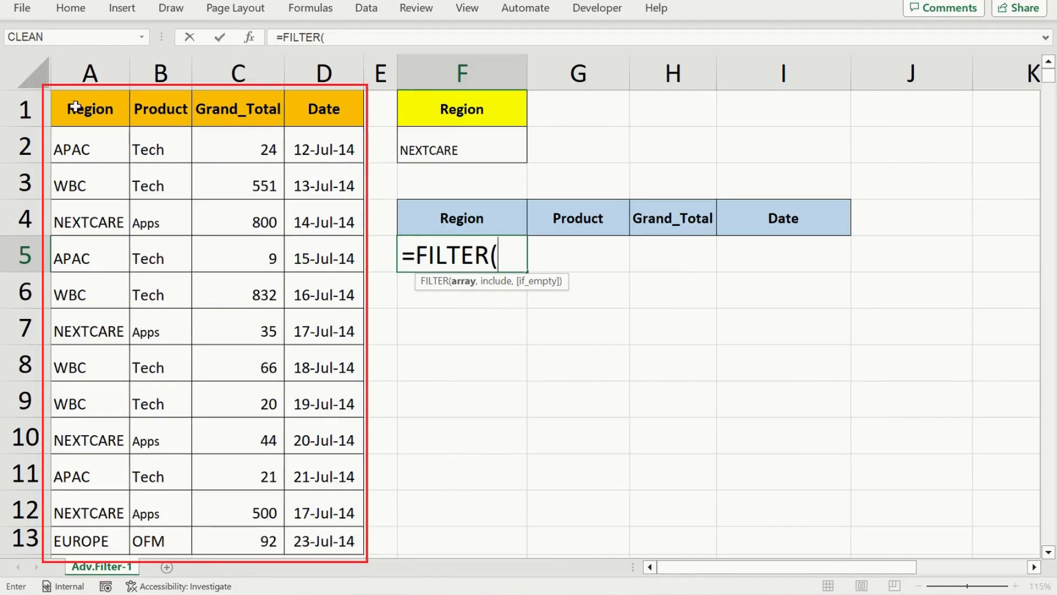
click(77, 109)
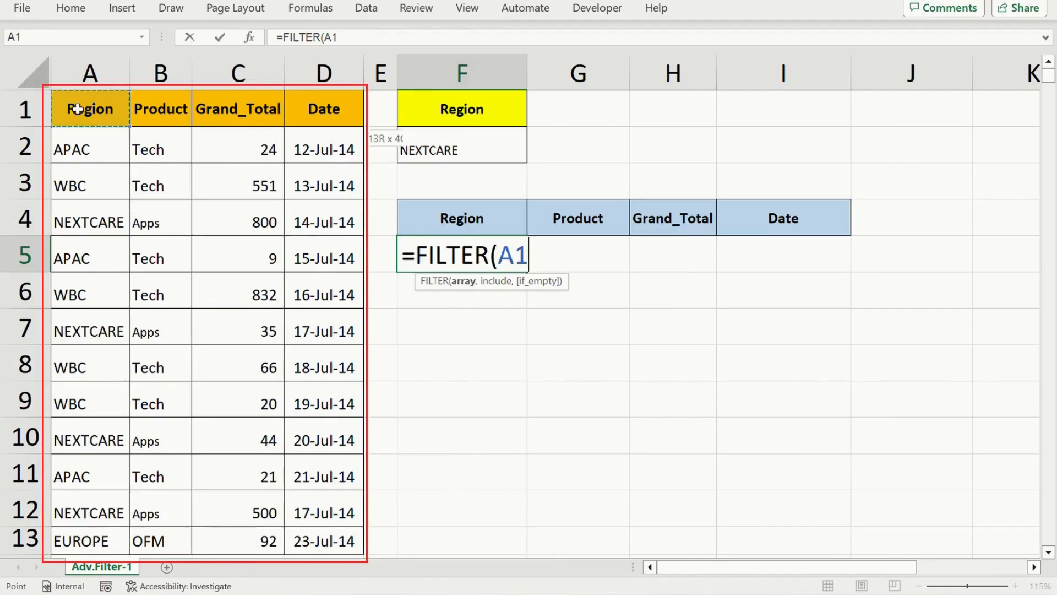
key(ctrl+shift+Right)
key(ctrl+shift+Down)
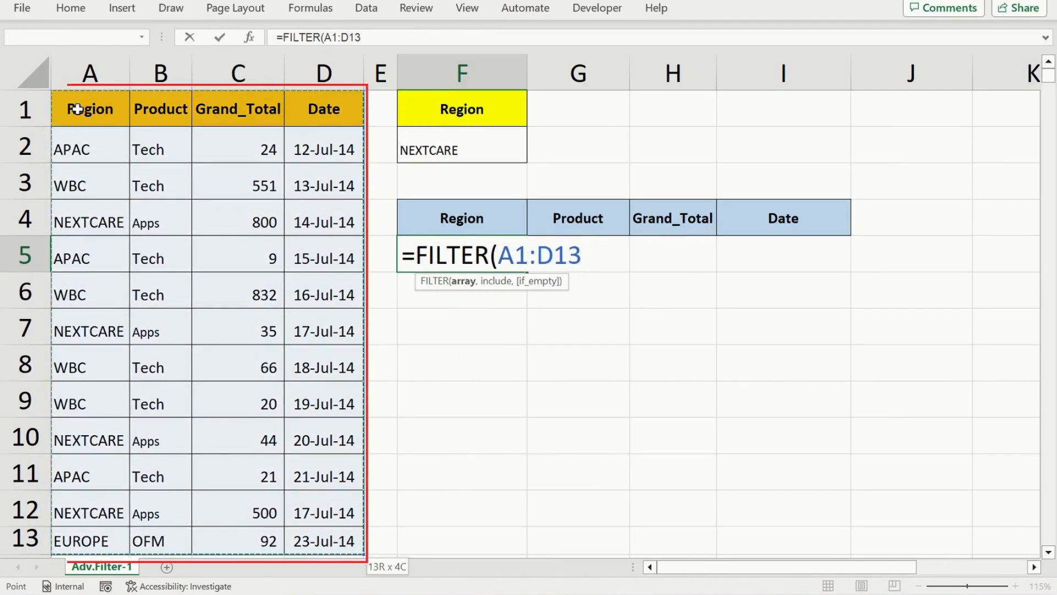
text(,)
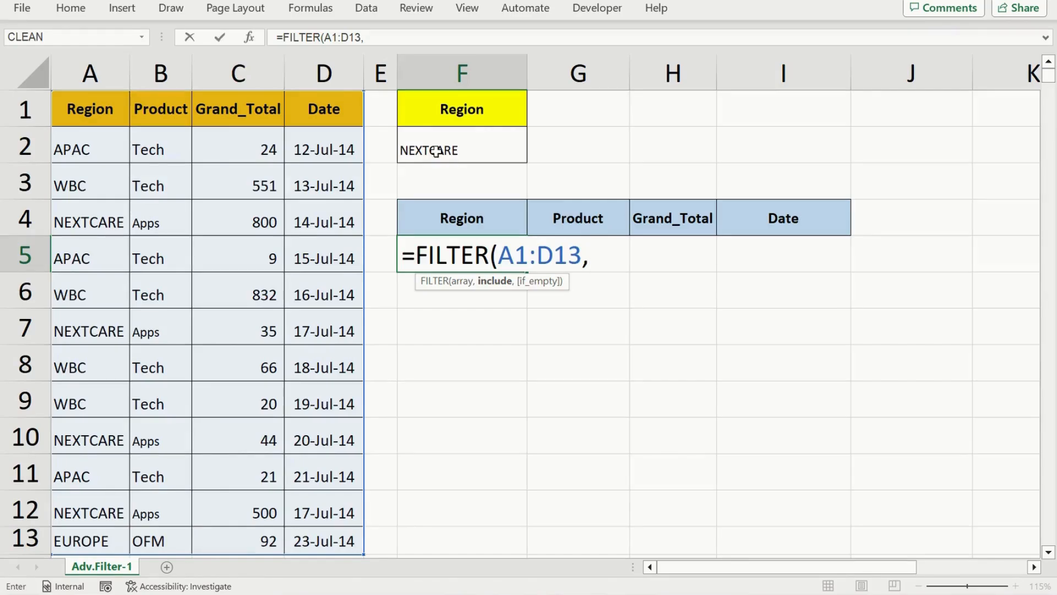
Complete the FILTER formula in F5 with the include condition A1:A13=F2 to match the chosen region
click(97, 112)
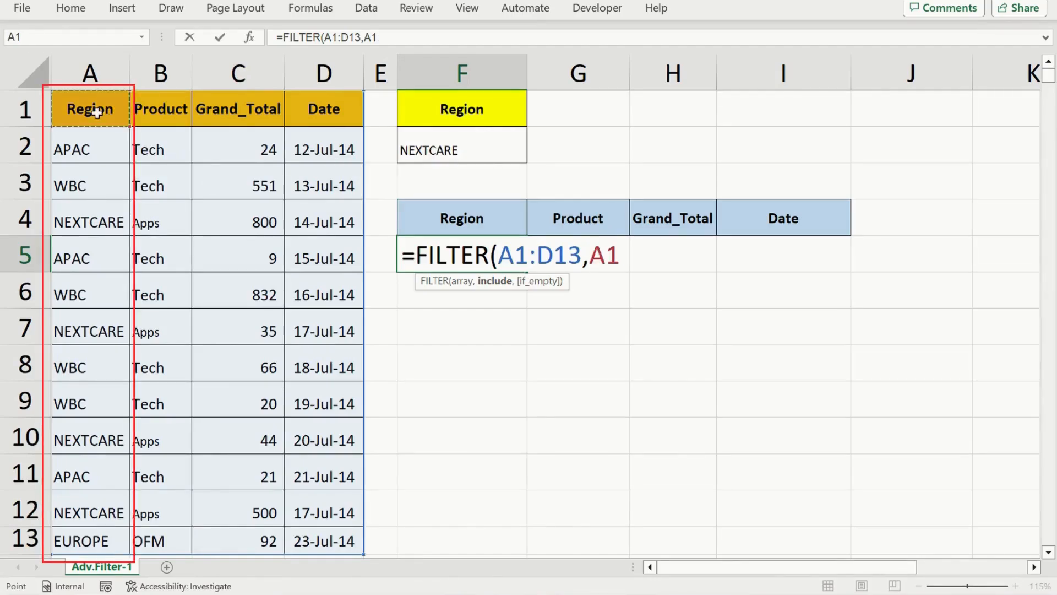
key(ctrl+shift+Down)
text(=)
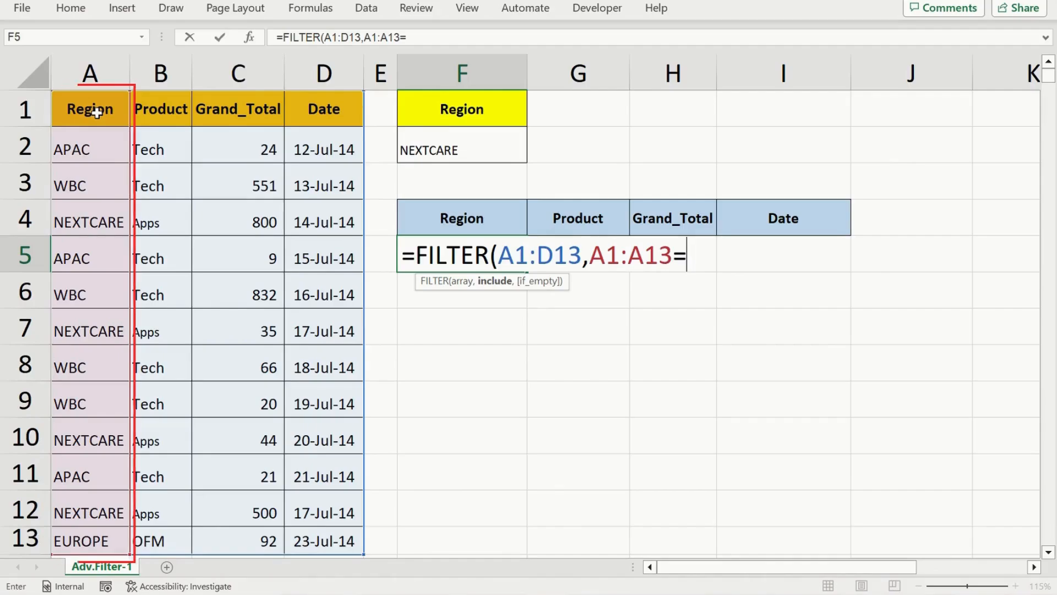
click(440, 149)
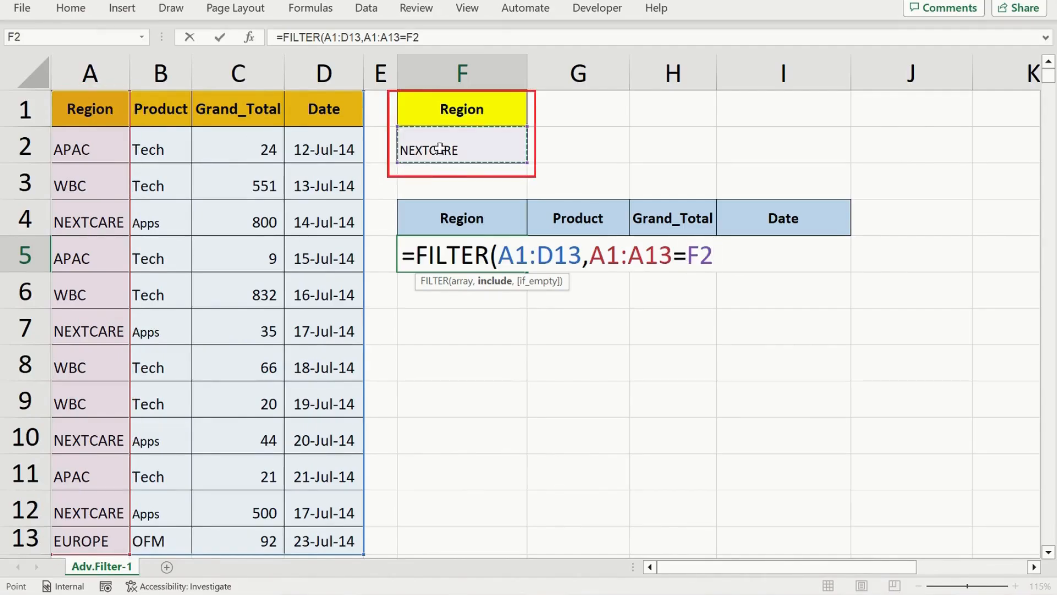
text())
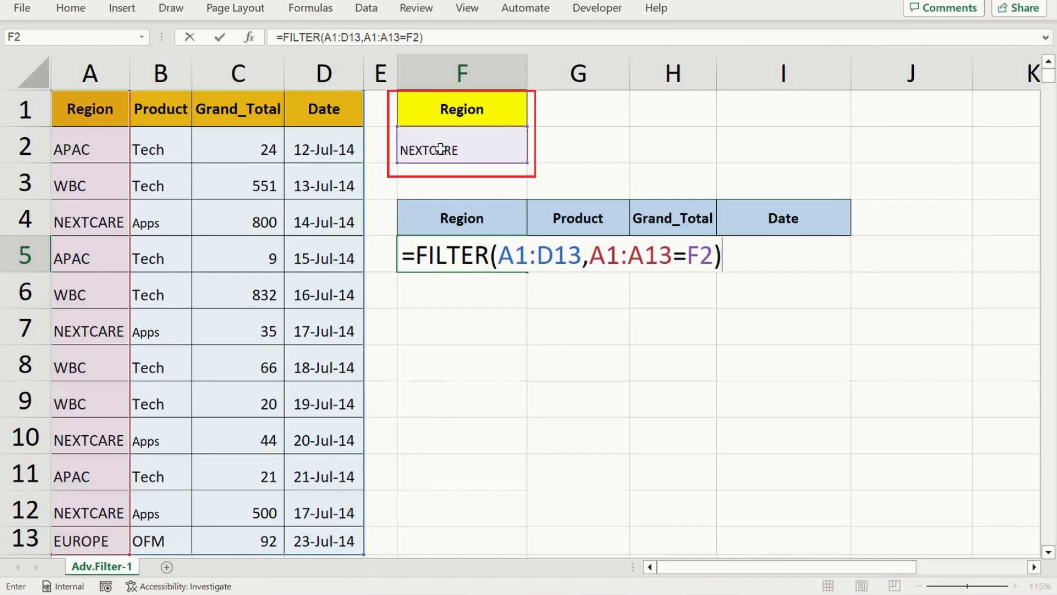
key(Return)
Examine the filtered rows below the blue headers and the formula behind them
key(Up)
key(Up)
key(Down)
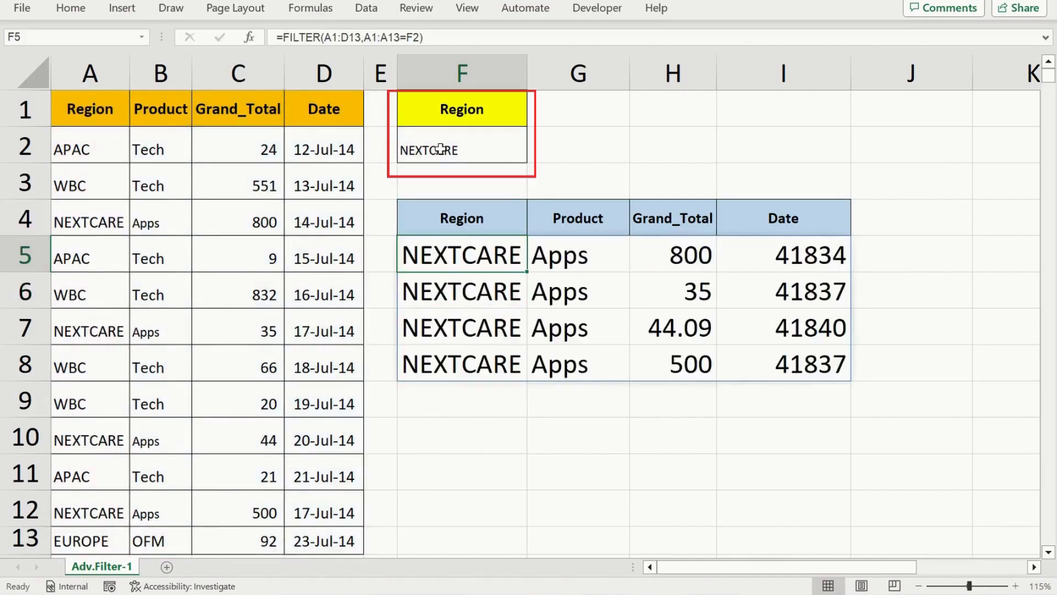
key(Right)
key(Up)
key(Left)
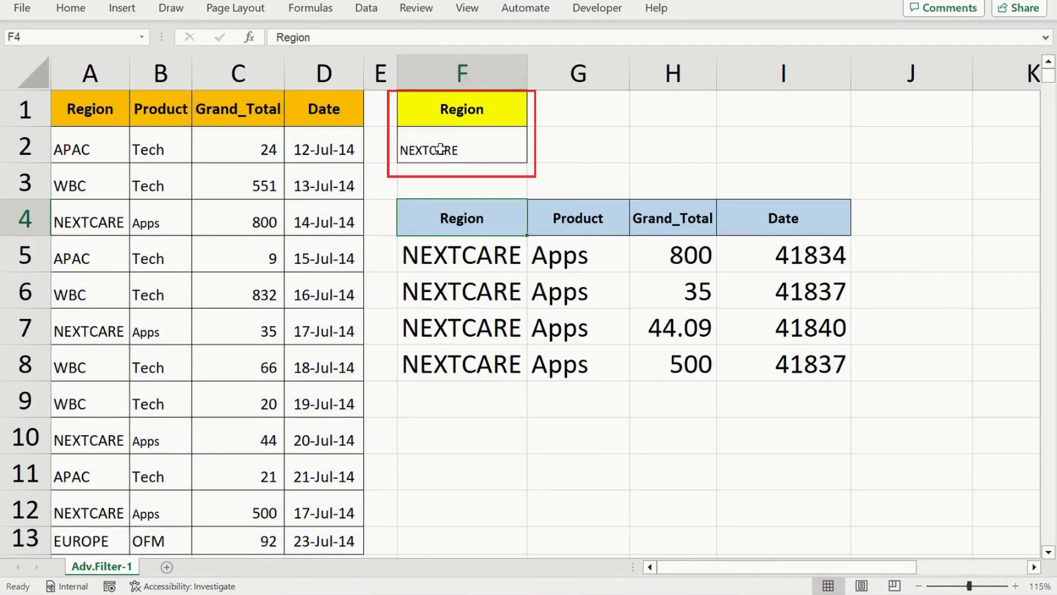
key(Right)
key(Right)
key(Right)
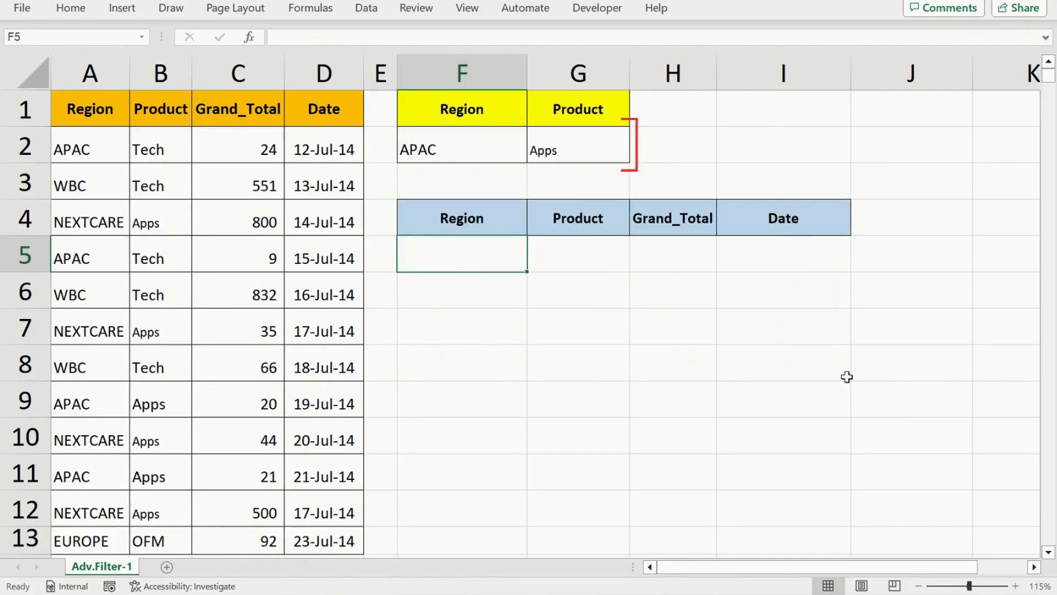
Check the Region and Product criteria, and start a FILTER formula in F5 with A1:D13 as the array
click(466, 116)
click(449, 152)
click(585, 113)
click(573, 150)
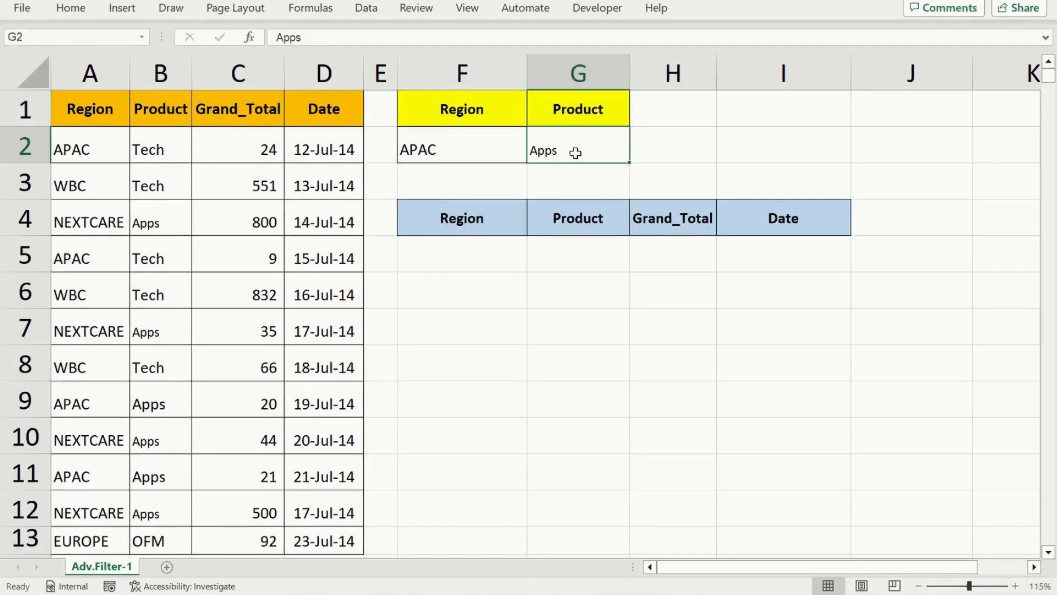
click(481, 257)
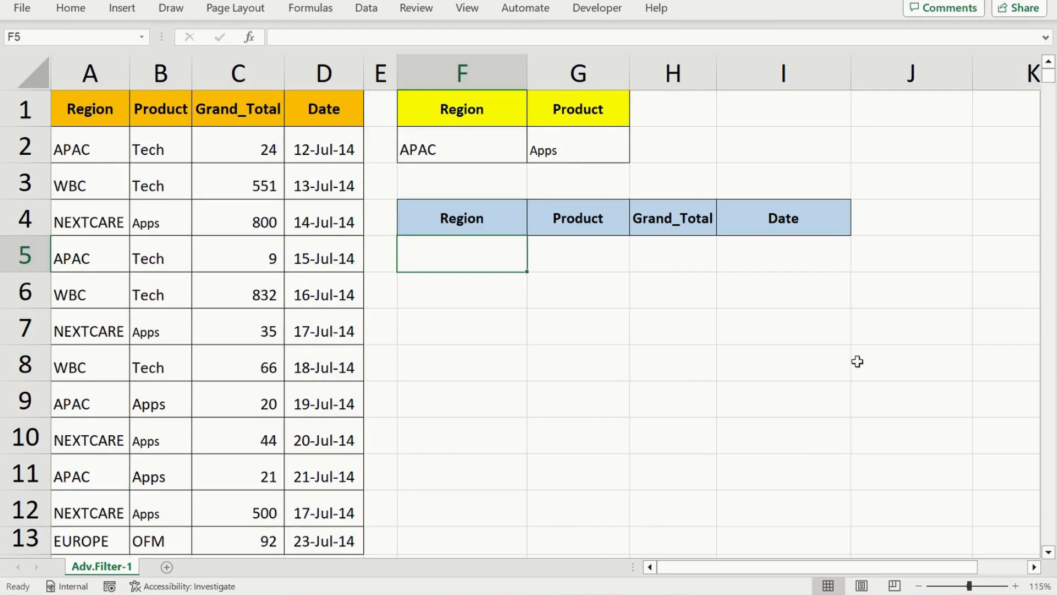
text(=fil)
key(Tab)
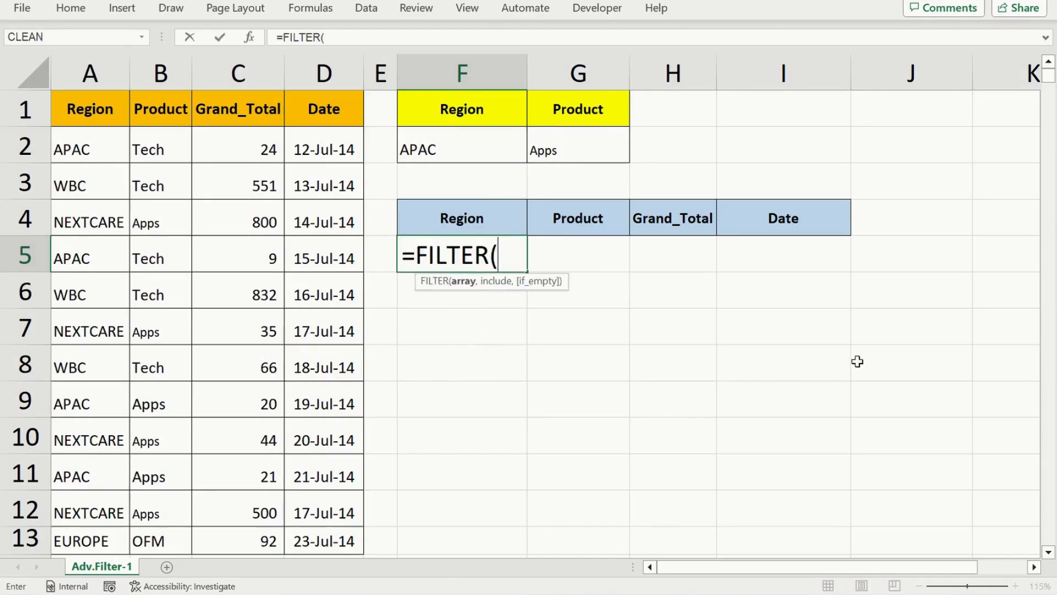
click(82, 115)
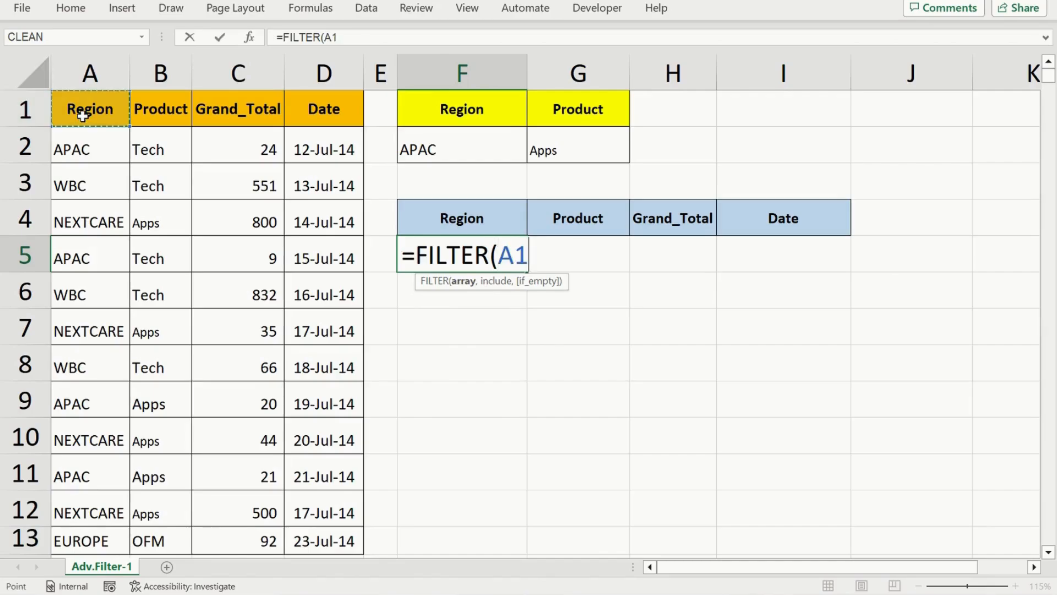
key(ctrl+shift+Right)
key(ctrl+shift+Down)
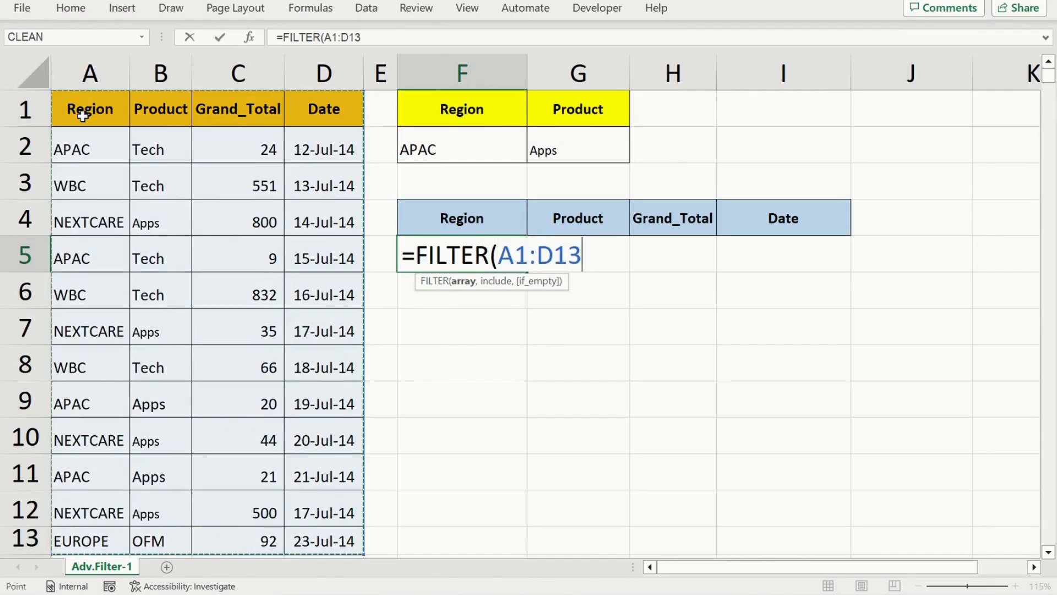
text(,)
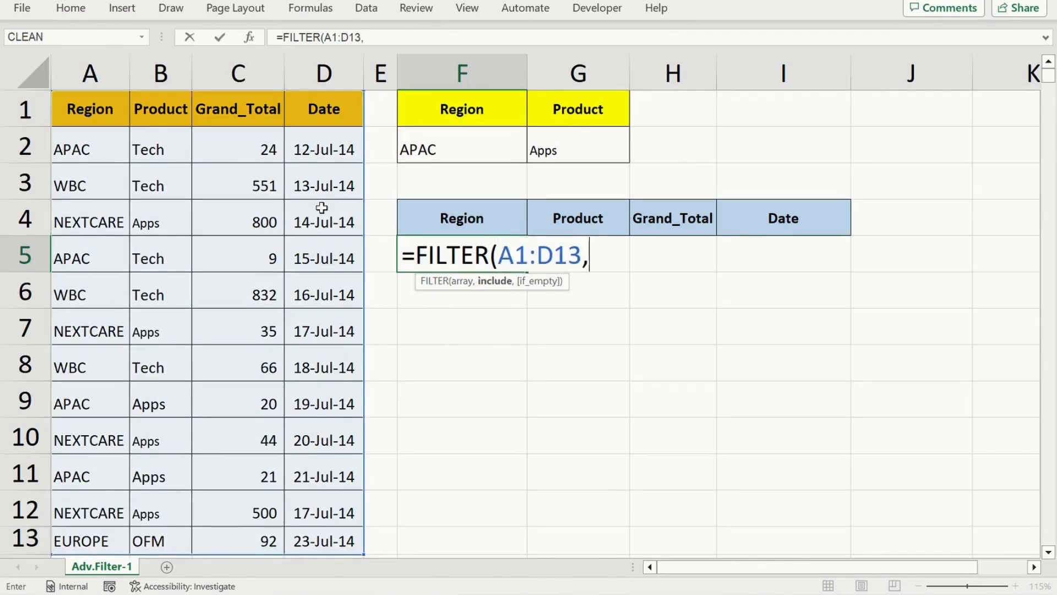
text(()
Add the region condition (A1:A13=F2) in parentheses as the formula's include argument
click(91, 117)
key(ctrl+shift+Down)
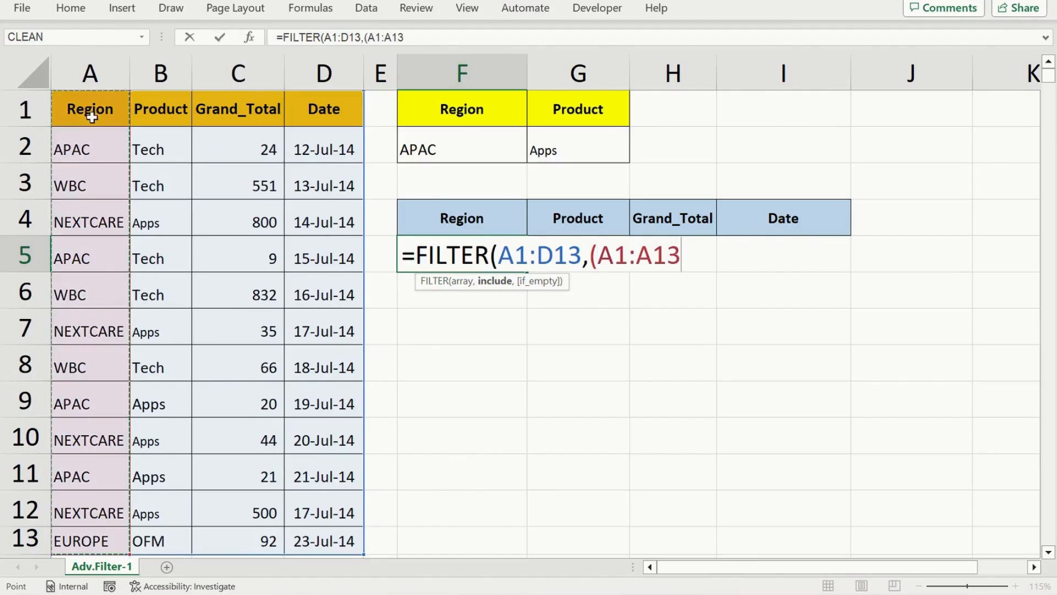
text(=)
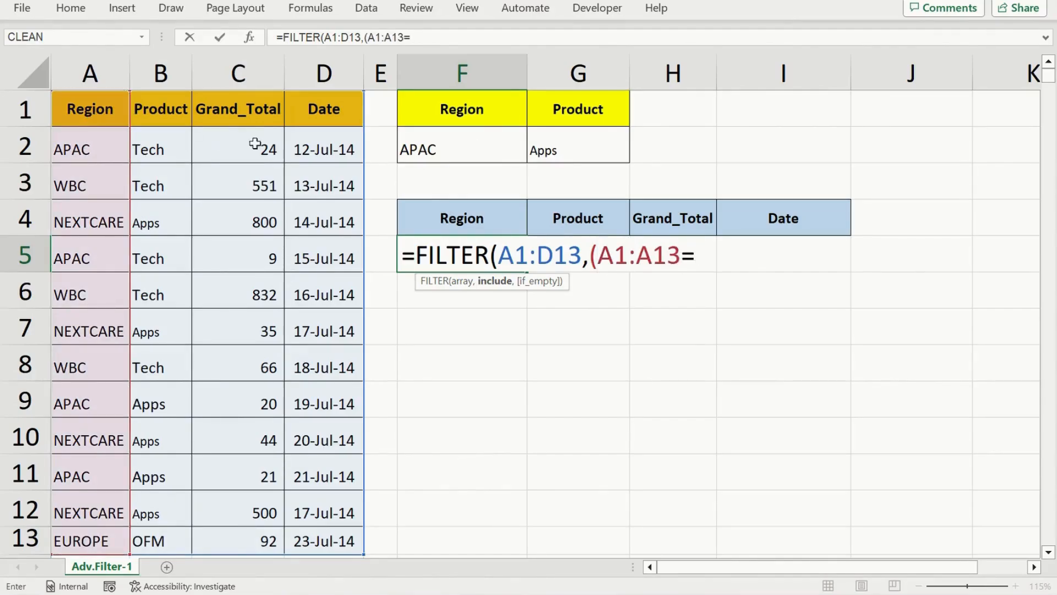
click(462, 143)
text())
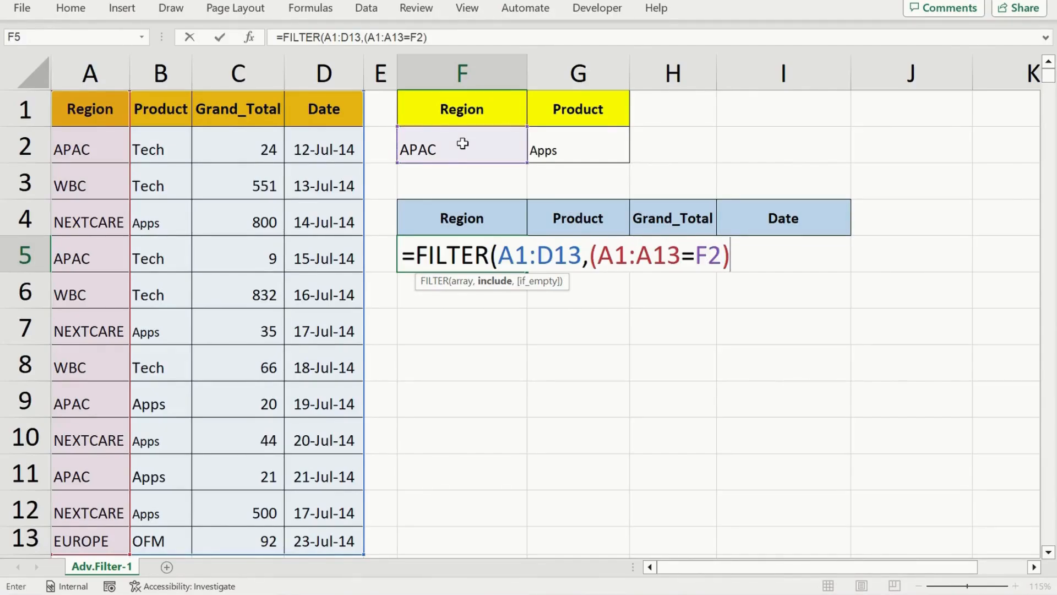
text(*)
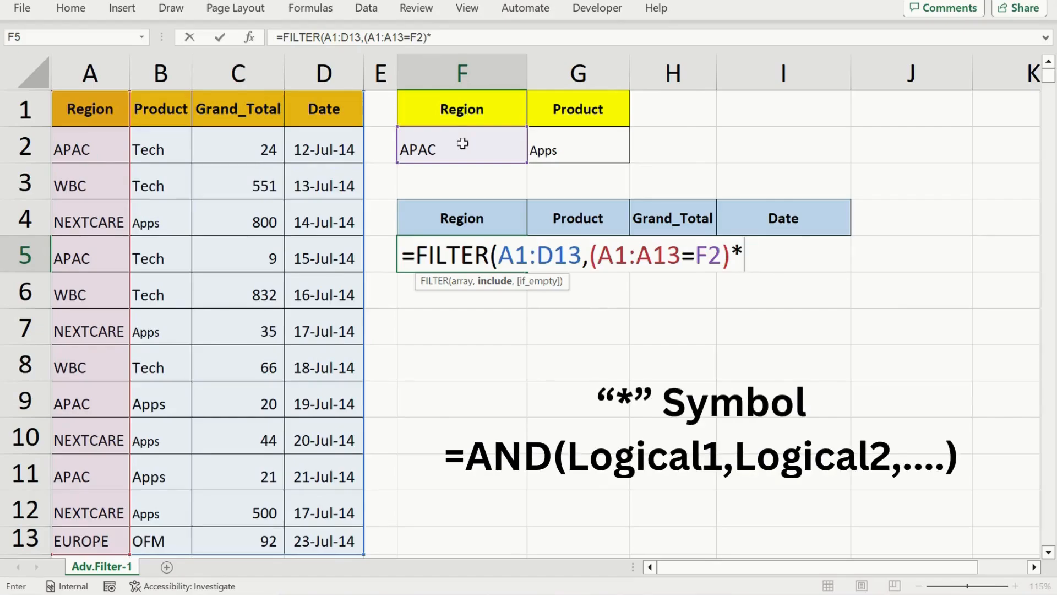
text(()
Multiply the region condition by the product condition (B1:B13=G2) so that both must be met
click(153, 110)
key(ctrl+shift+Down)
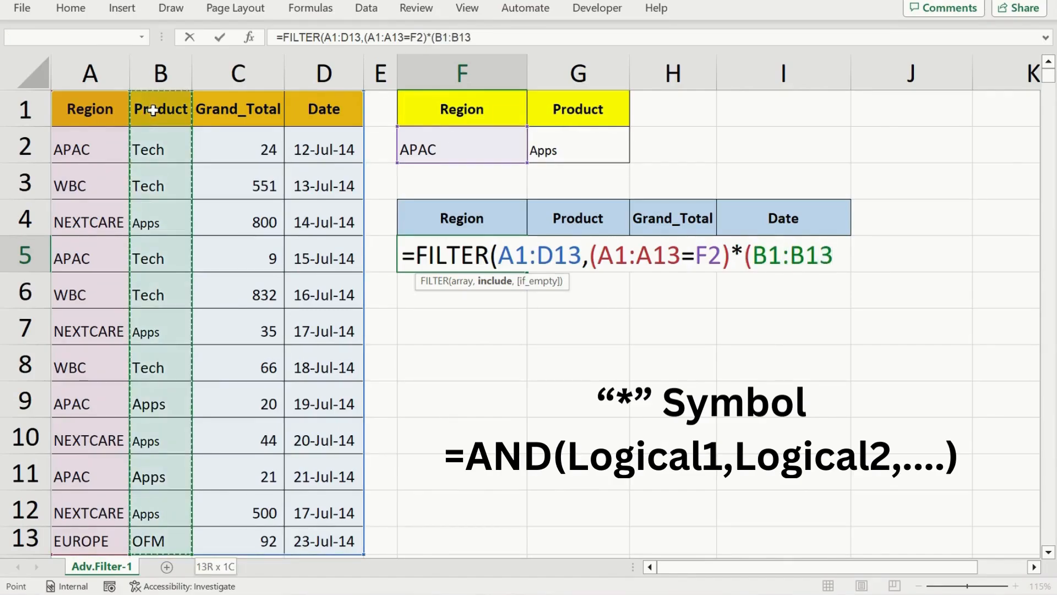
text(=)
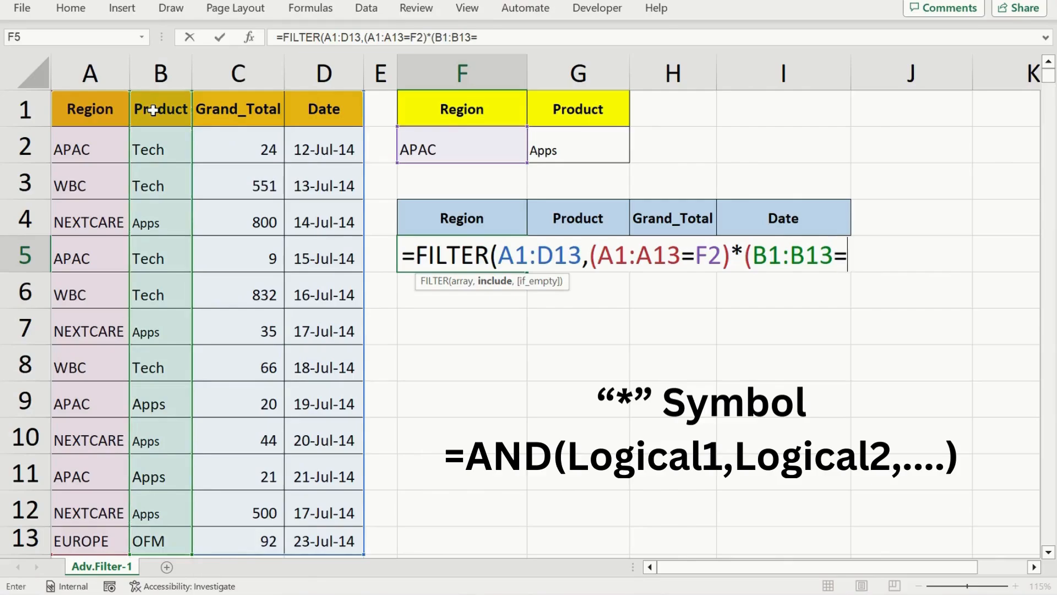
click(565, 149)
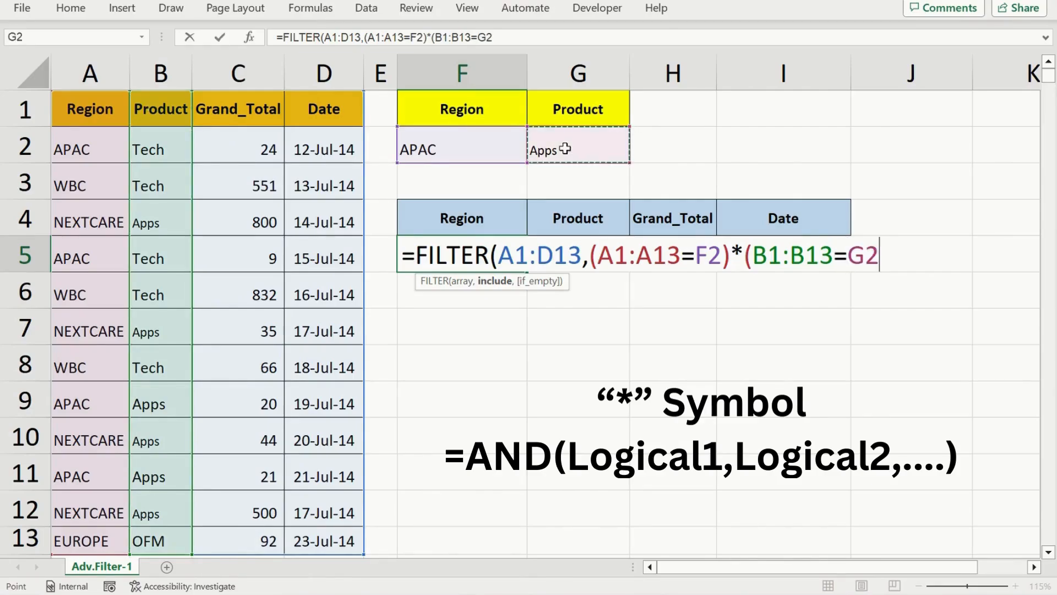
text(),)
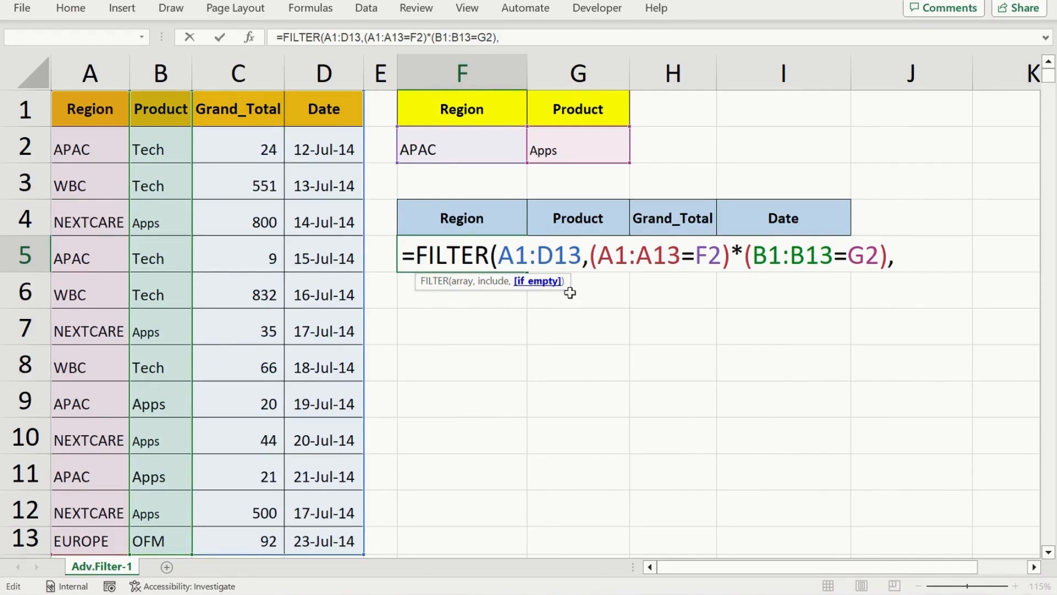
Set the FILTER formula's if_empty argument to an empty string "" and enter the formula
text("))
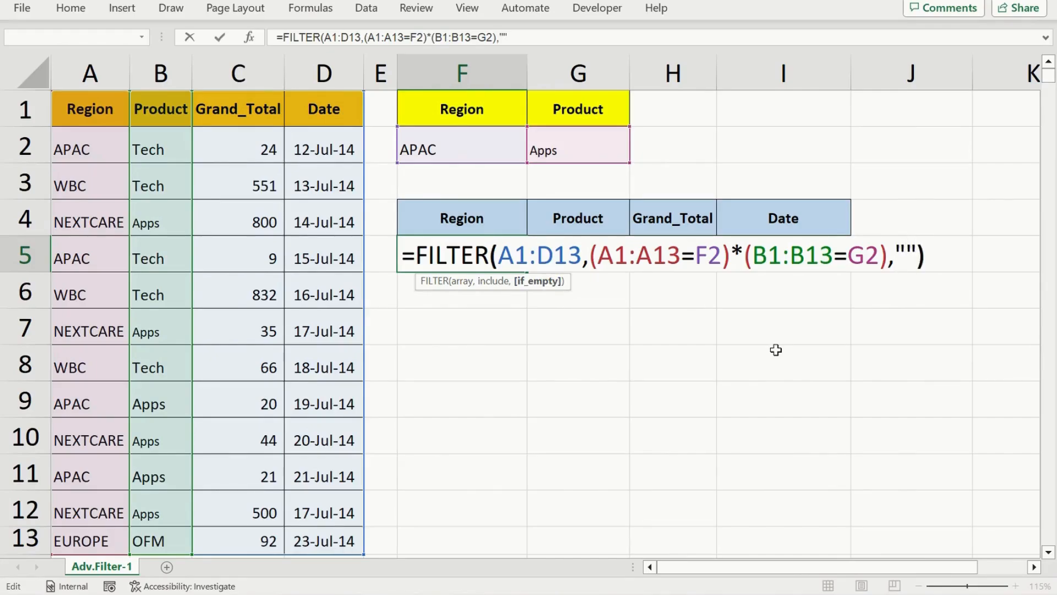
key(Return)
Examine the rows returned by the two-criteria FILTER formula across the Region, Product, Grand_Total and Date columns
key(Up)
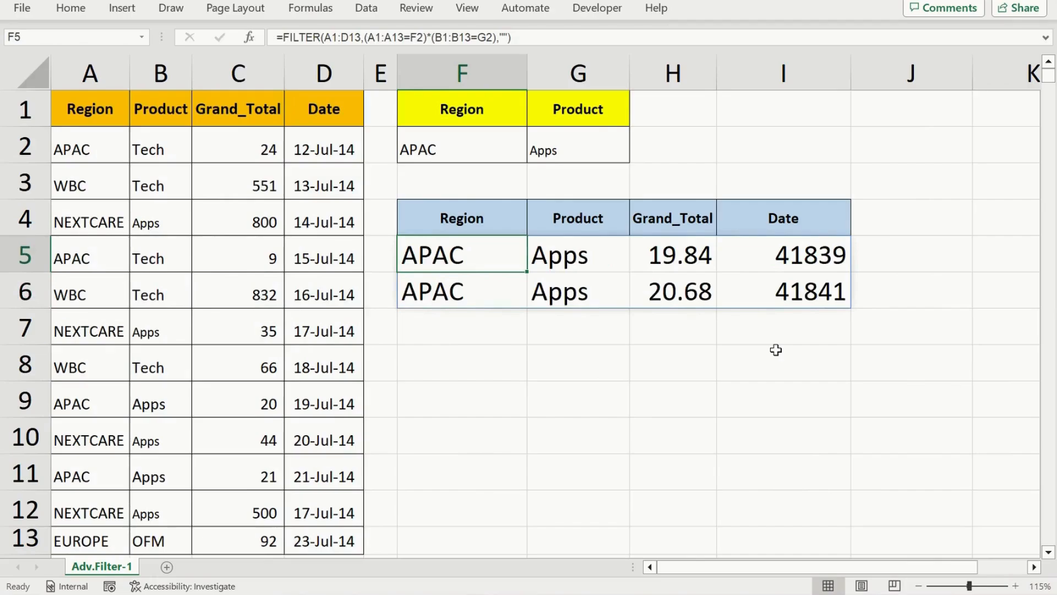
key(Right)
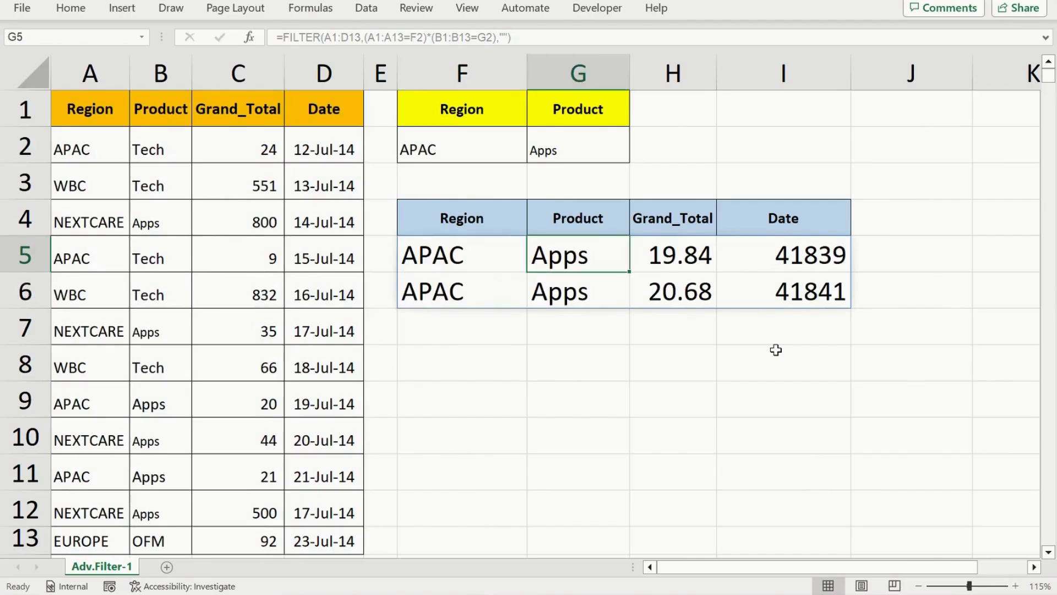
key(Right)
key(Right)
key(Left)
key(Left)
key(Left)
key(Down)
key(Down)
key(Up)
key(Up)
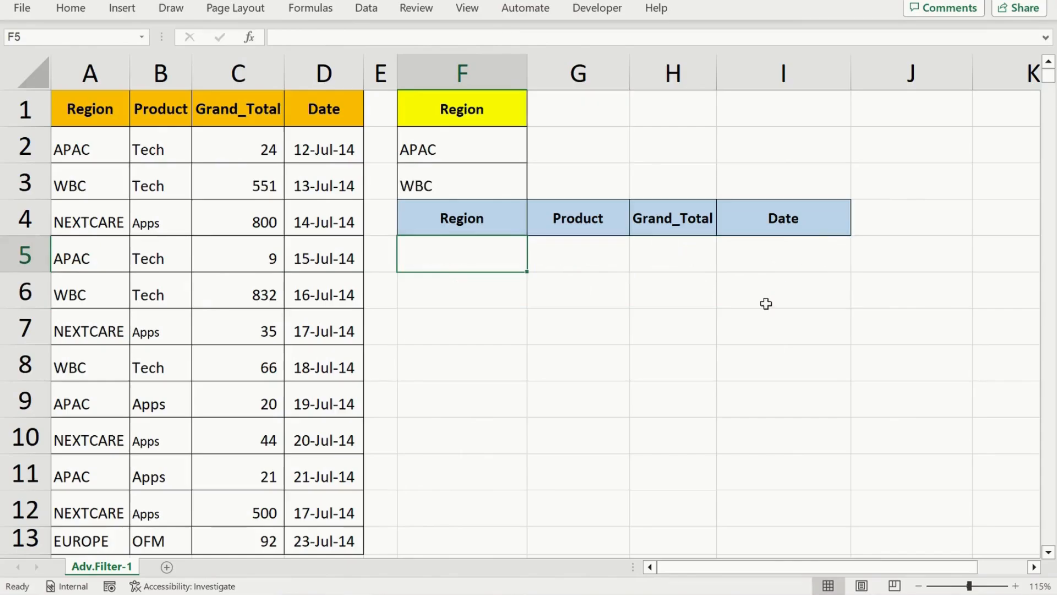
Start a FILTER formula in cell F5 with the sales table A1:D13 as its array
click(473, 109)
click(452, 151)
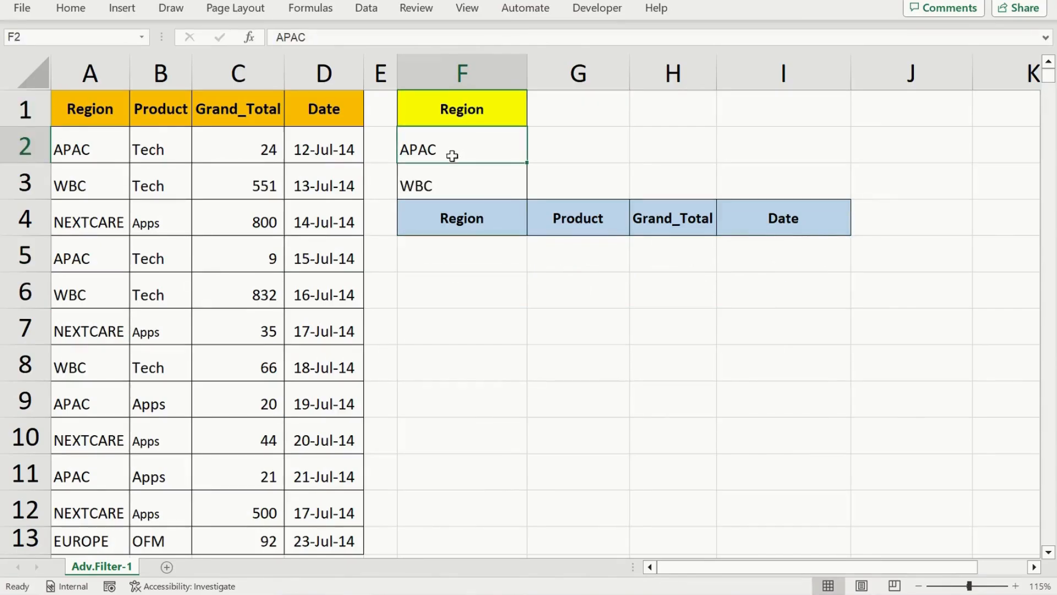
click(439, 185)
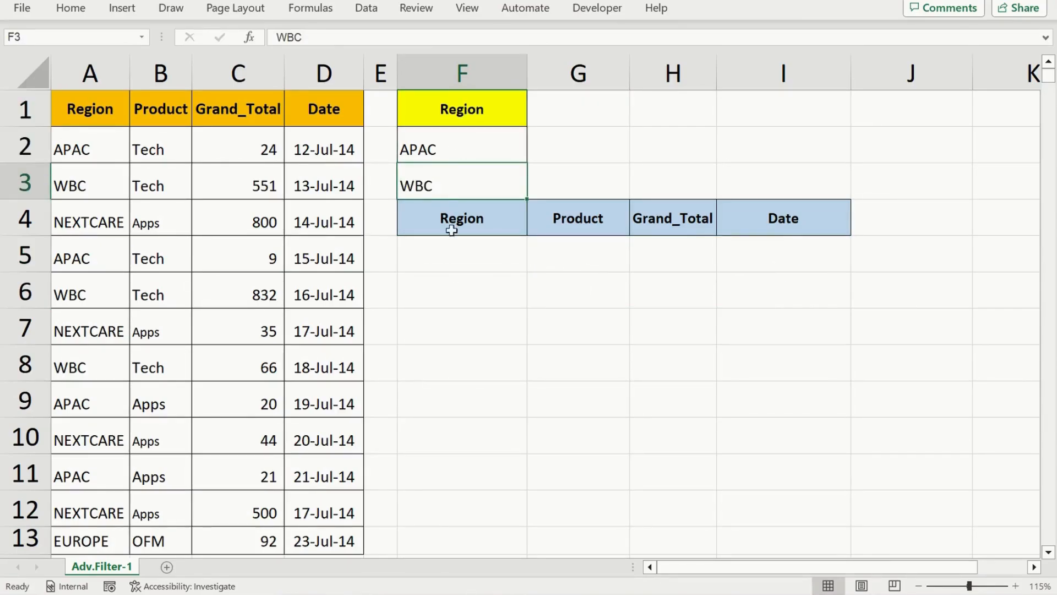
click(451, 261)
text(=fil)
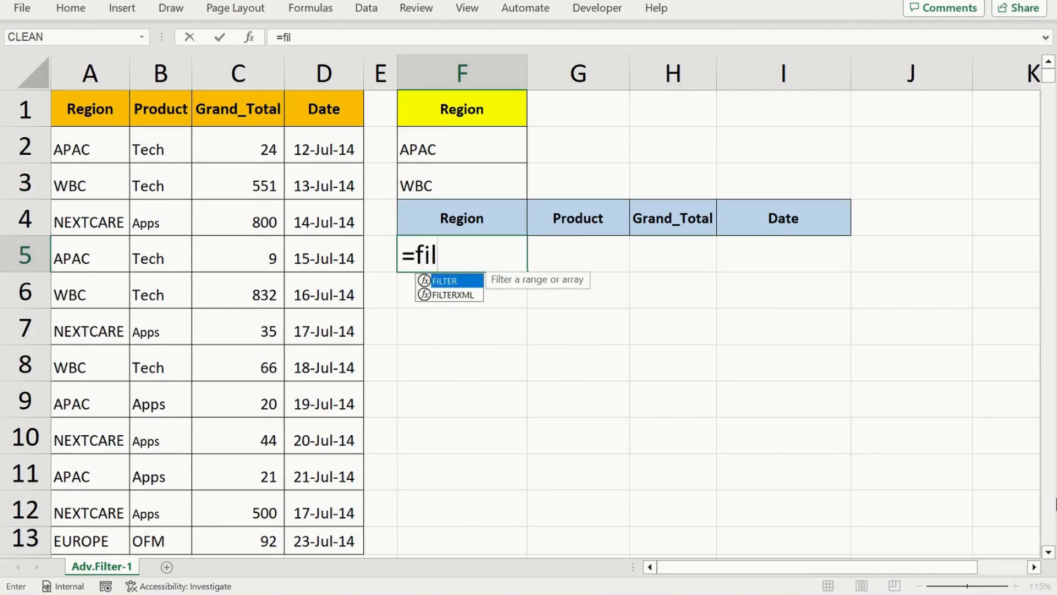
key(Tab)
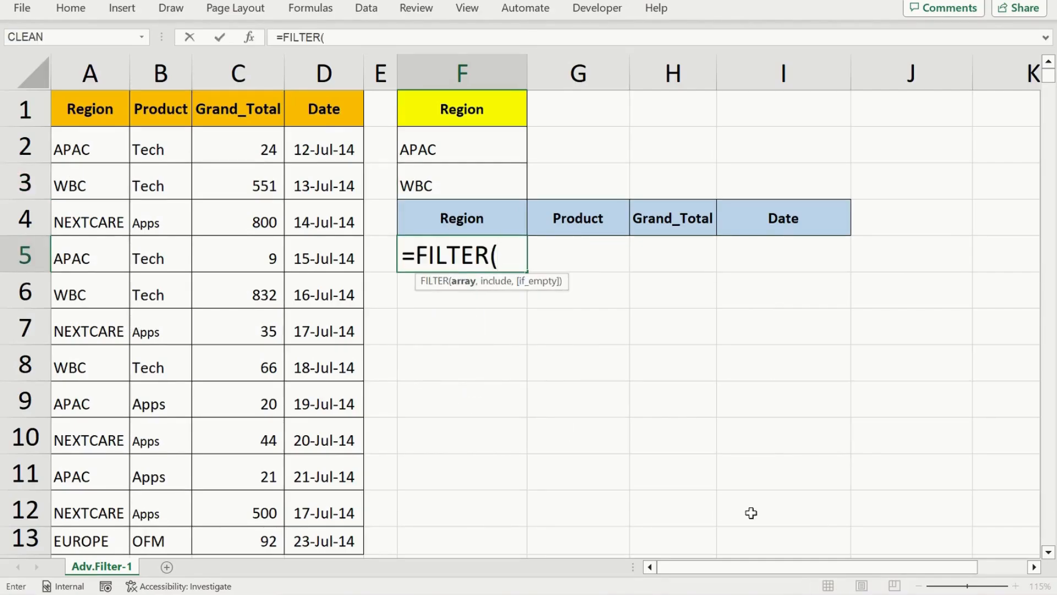
click(77, 102)
key(ctrl+shift+Down)
key(ctrl+shift+Right)
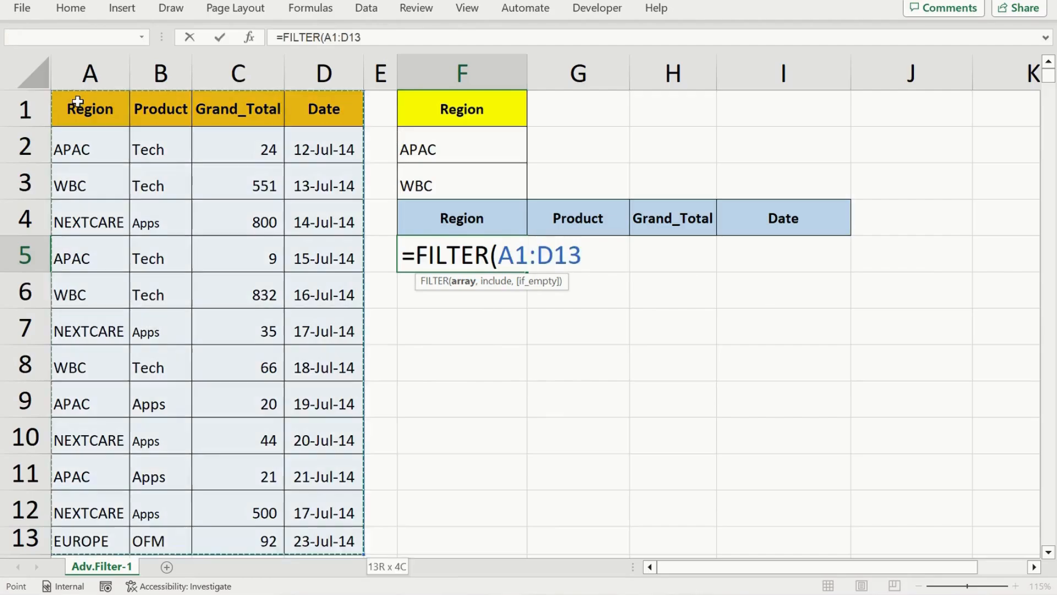
text(,()
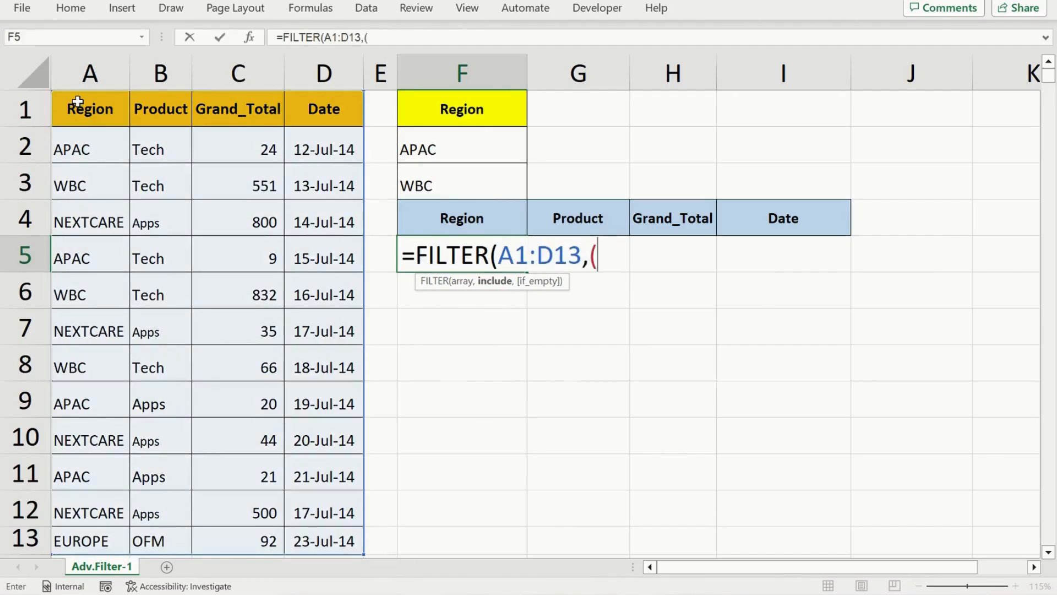
Add the parenthesised first region condition (A1:A13=F2) to the include argument, followed by a multiplication sign
click(71, 109)
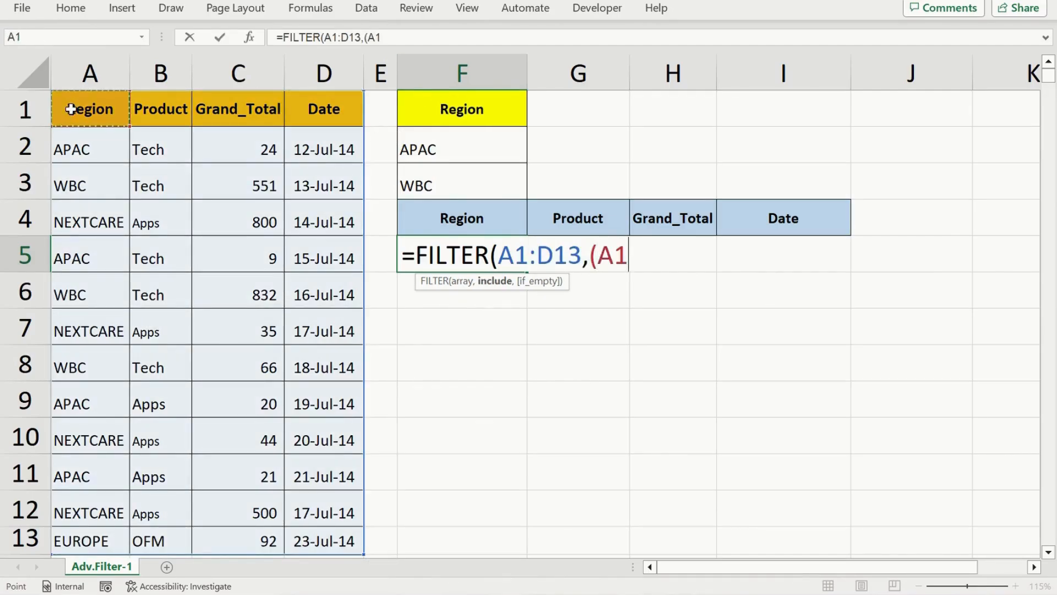
key(ctrl+shift+Down)
text(=)
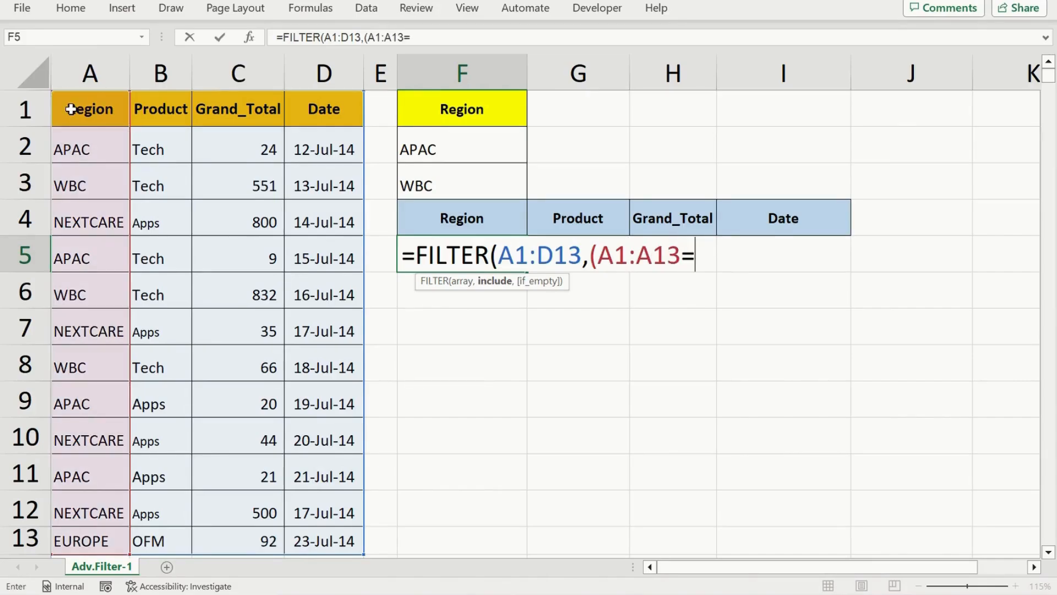
click(436, 150)
text()*)
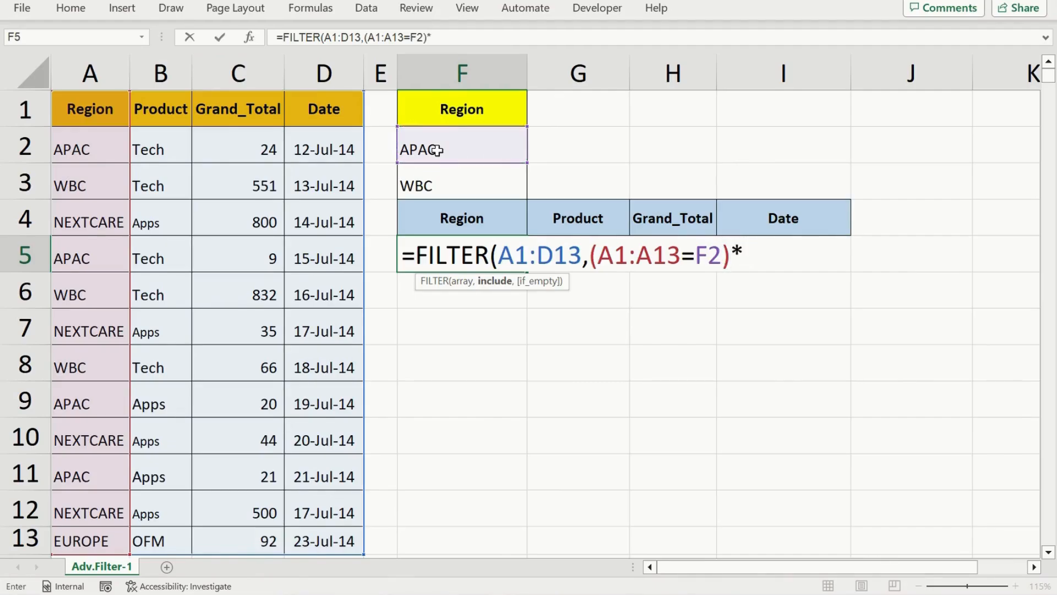
text(()
Add the second region condition (A1:A13=F3) as the other factor and enter the FILTER formula
click(91, 111)
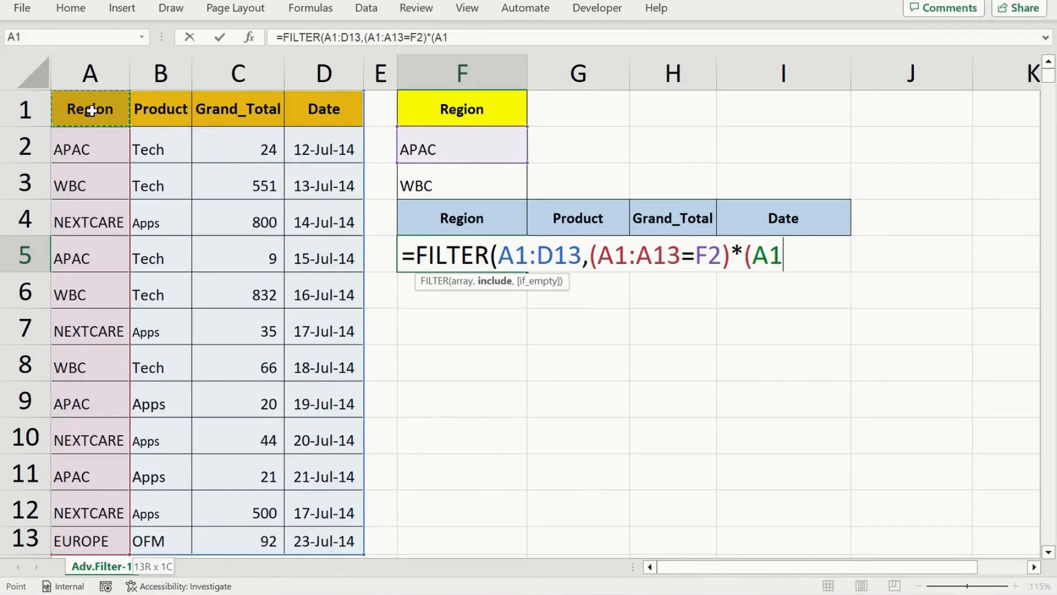
key(ctrl+shift+Down)
text(=)
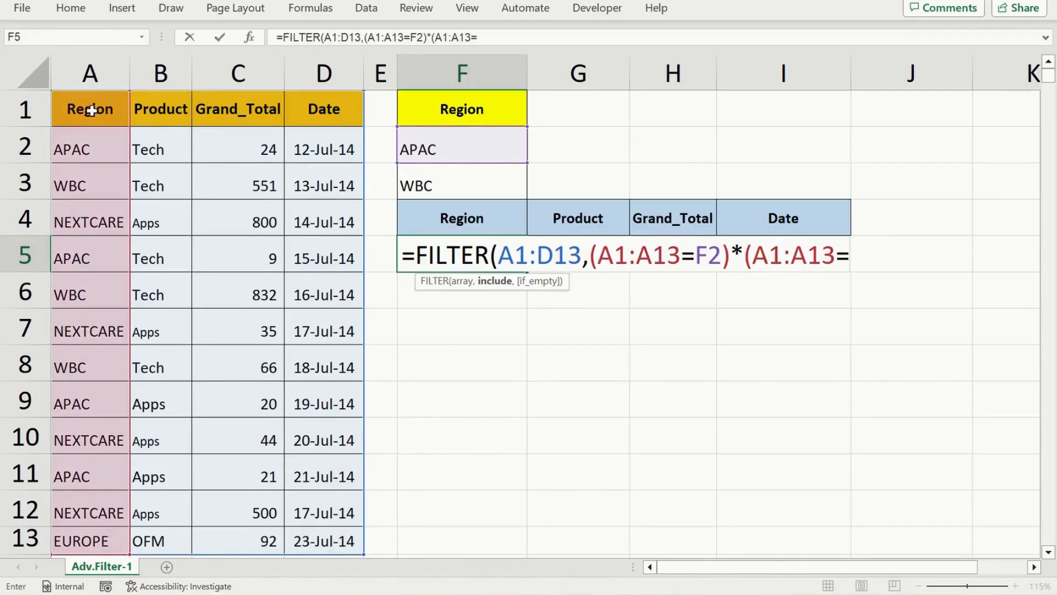
click(436, 186)
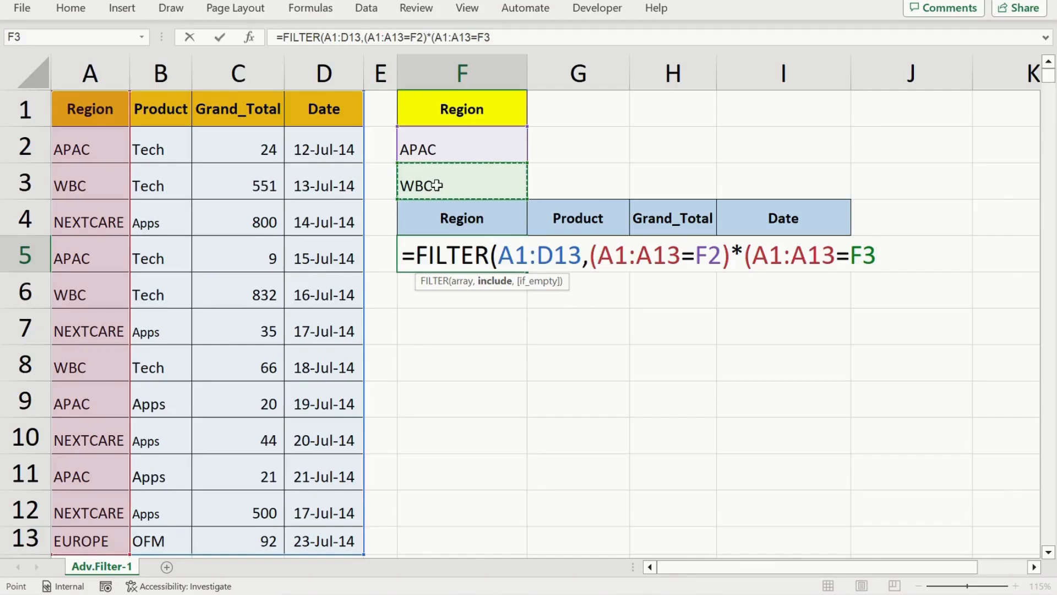
text()))
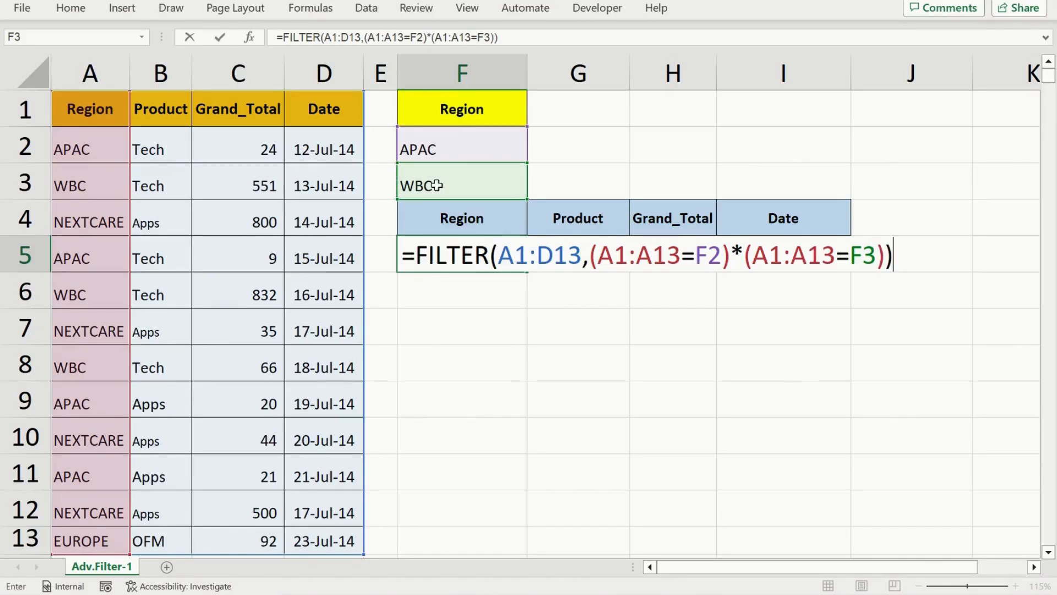
key(Return)
key(Up)
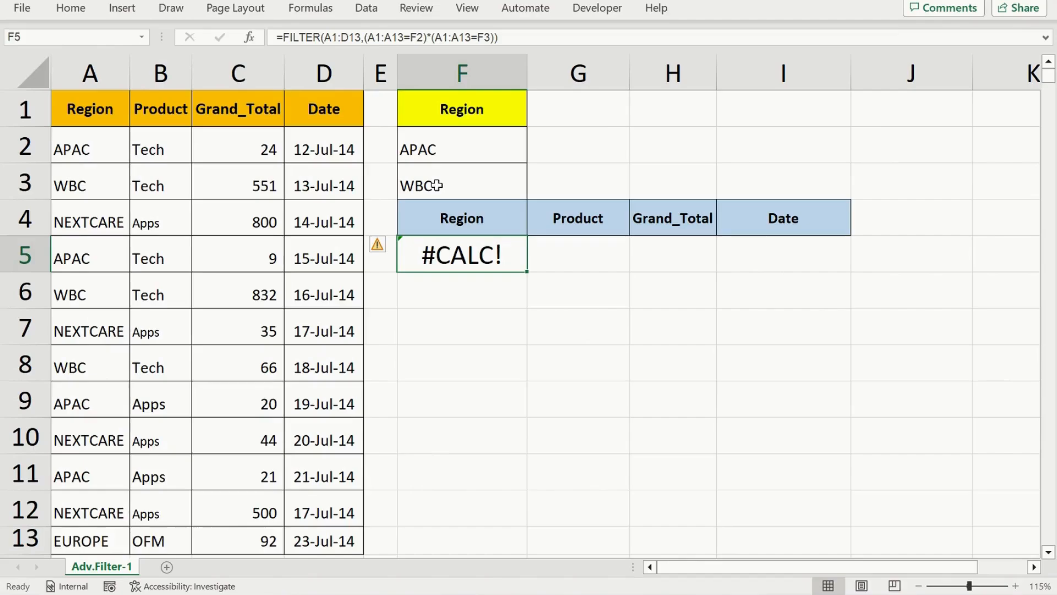
Replace the multiplication sign between the two region conditions in F5 with + and re-enter the formula
key(F2)
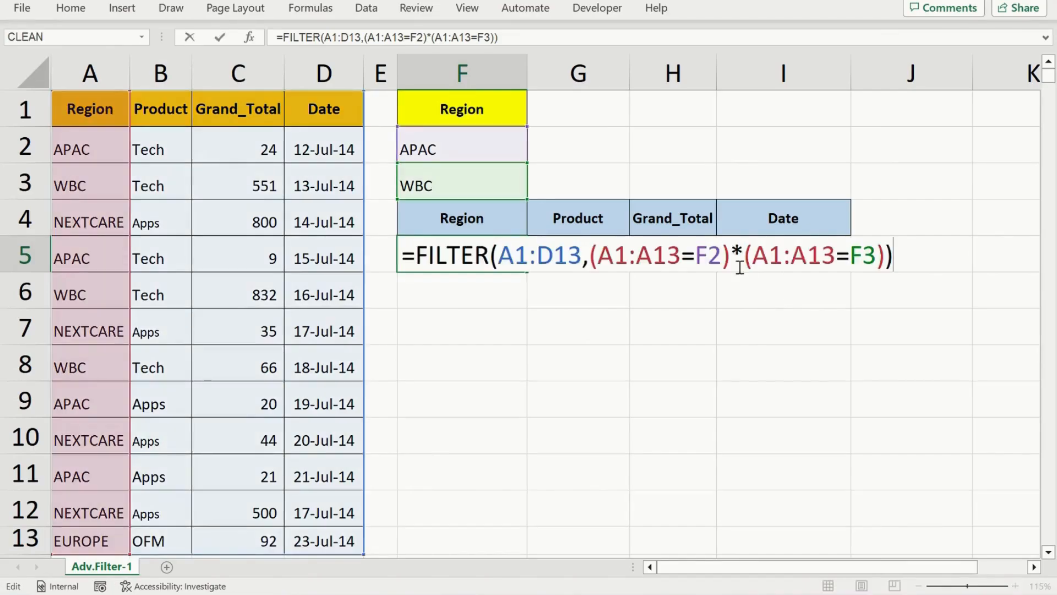
drag(731, 255, 739, 259)
click(744, 258)
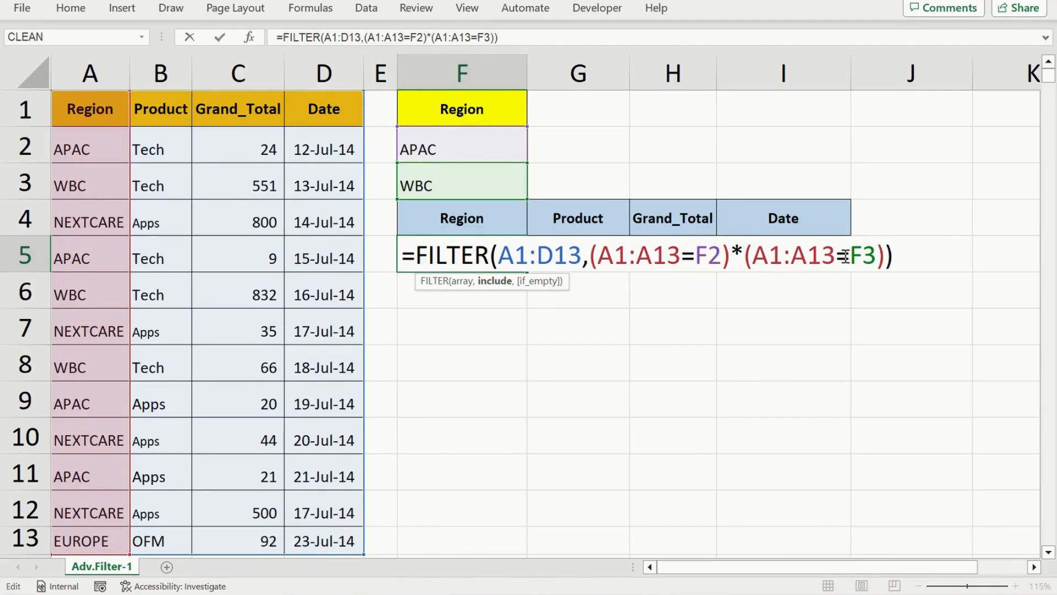
key(BackSpace)
text(=)
key(BackSpace)
text(+)
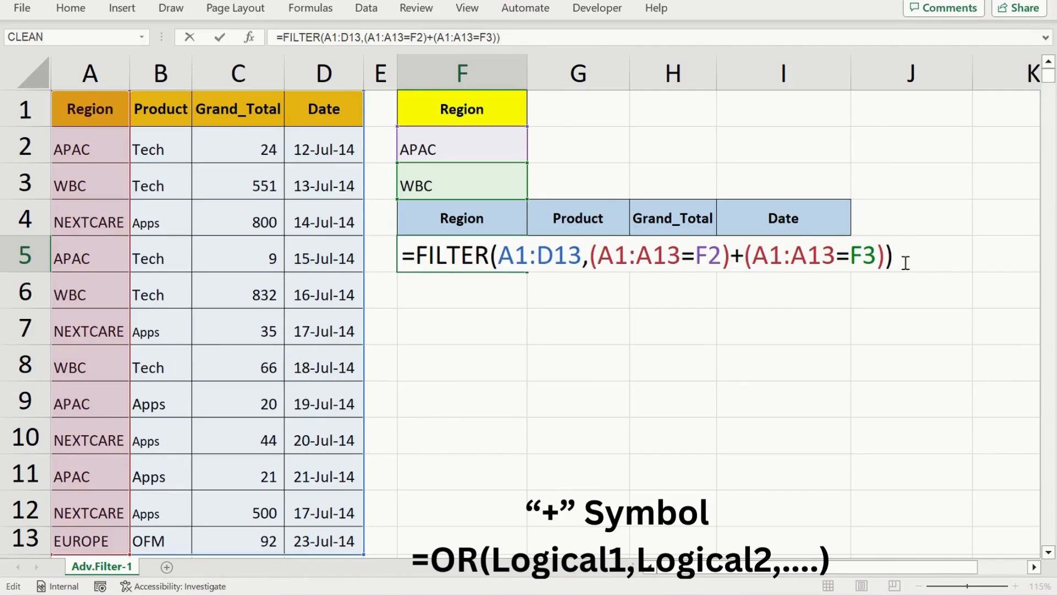
key(Return)
key(Up)
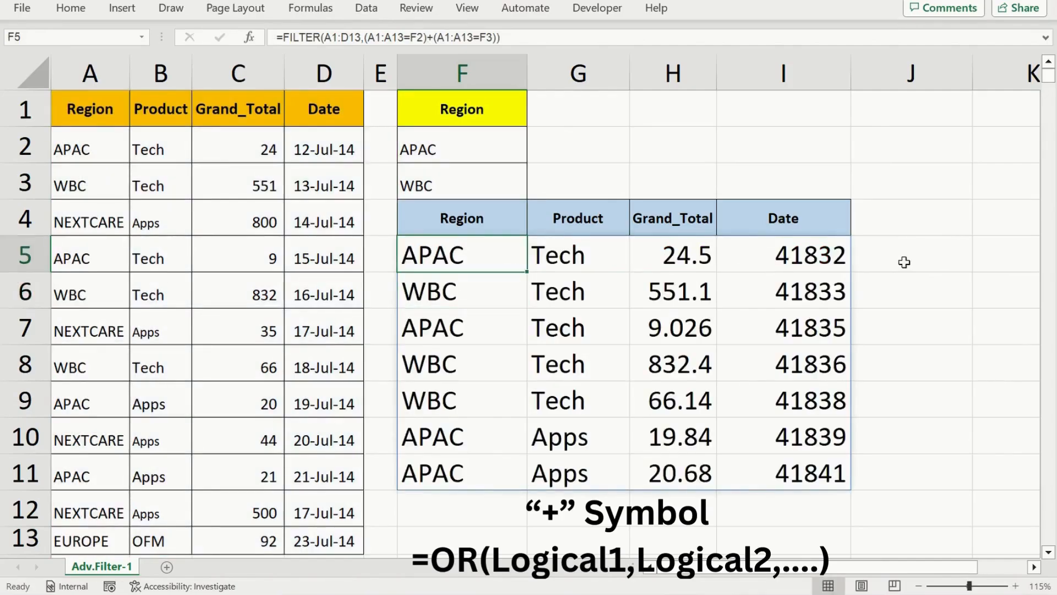
Examine the rows returned for the two alternative regions across the Region, Product, Grand_Total and Date columns
key(Down)
key(Down)
key(Down)
key(Down)
key(Down)
key(Down)
key(Up)
key(Up)
key(Up)
key(Up)
key(Up)
key(Up)
key(Right)
key(Right)
key(Right)
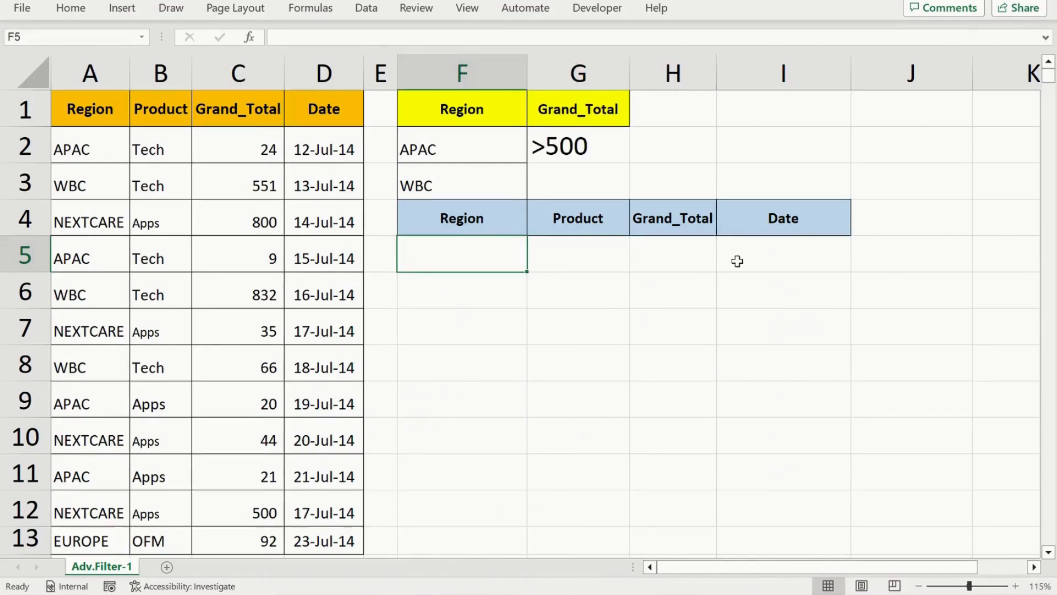
Review the criteria cells holding the two regions and the Grand_Total threshold
click(463, 99)
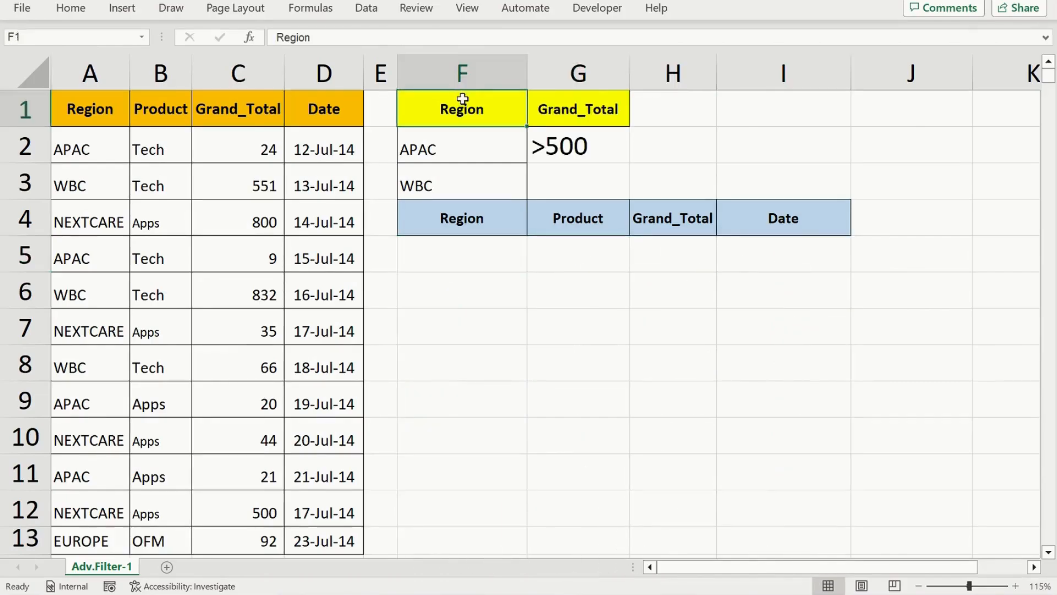
click(458, 152)
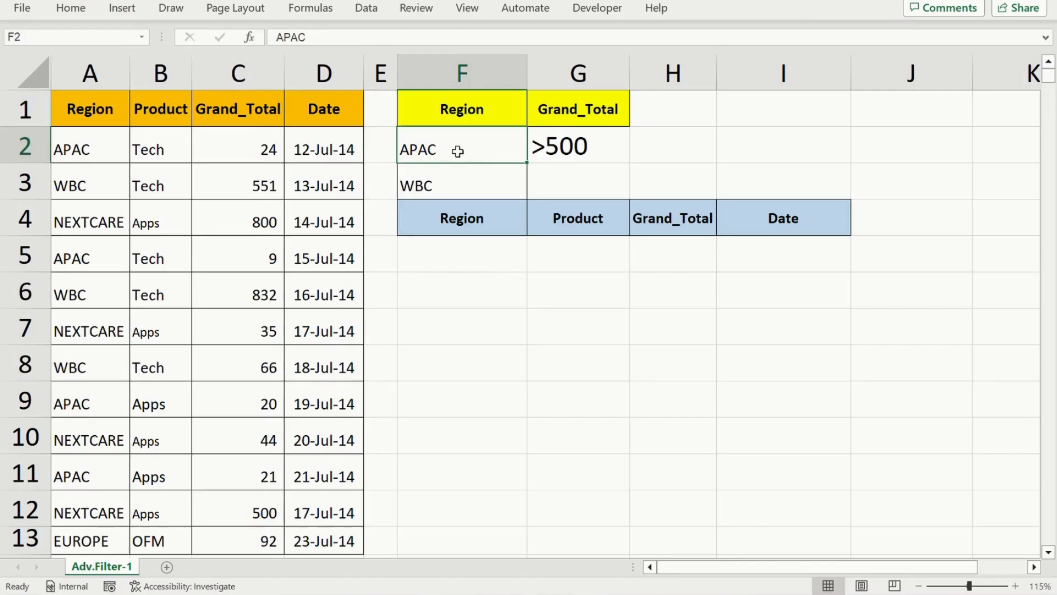
click(457, 185)
click(587, 114)
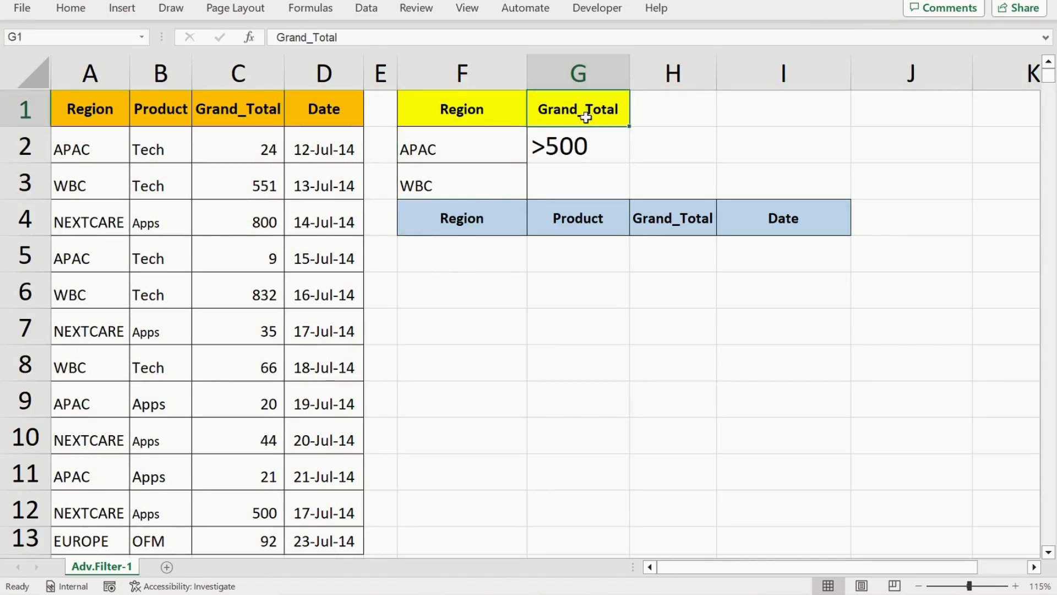
click(562, 149)
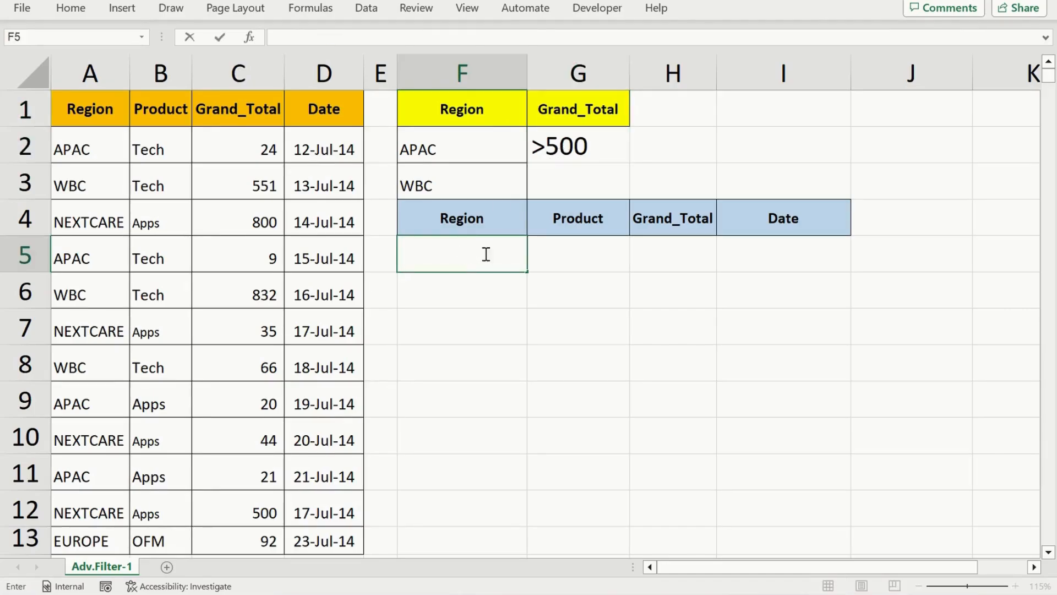
Begin a new FILTER formula in the empty cell F5, using the table A1:D13 as its array
click(556, 268)
click(479, 262)
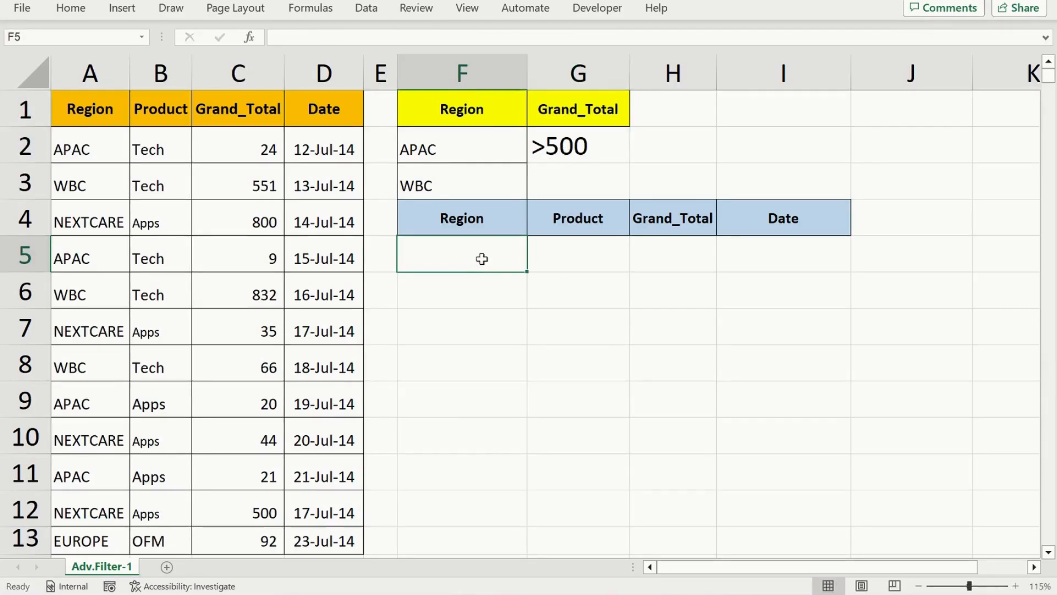
text(=fil)
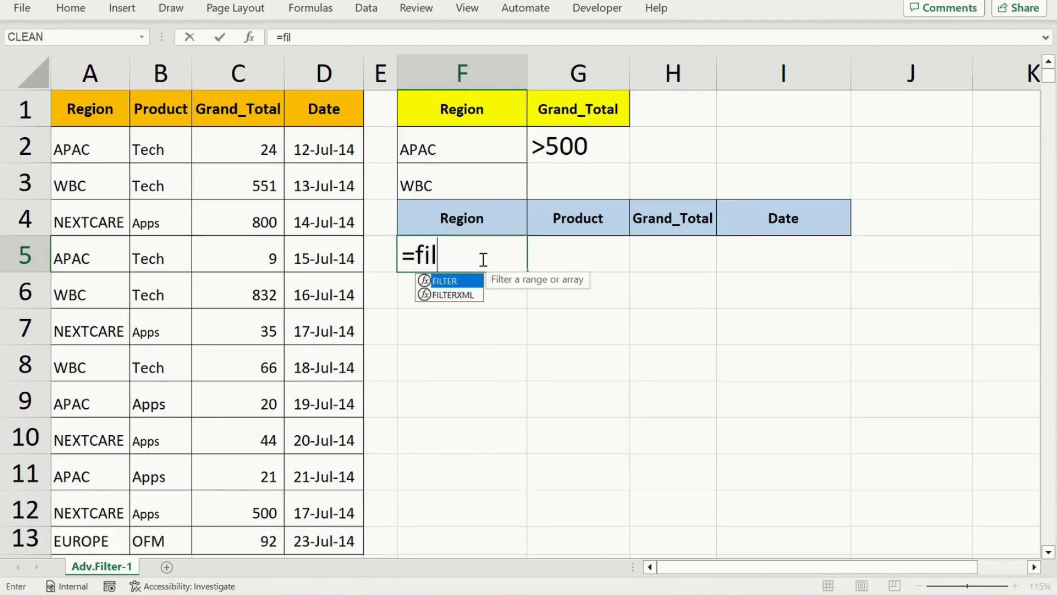
key(Tab)
click(95, 120)
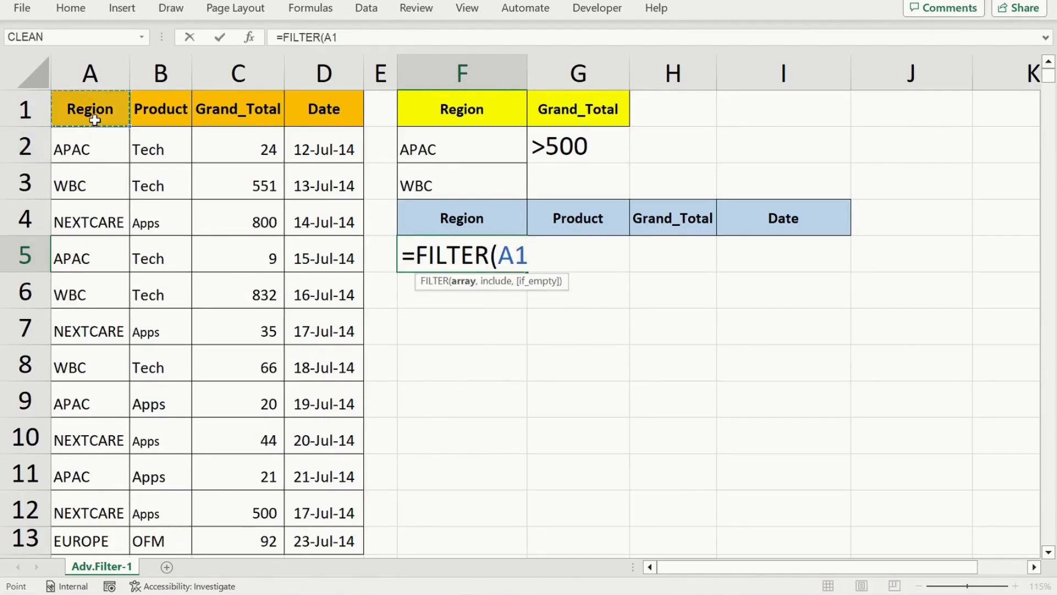
key(ctrl+shift+Right)
key(ctrl+shift+Down)
text(,)
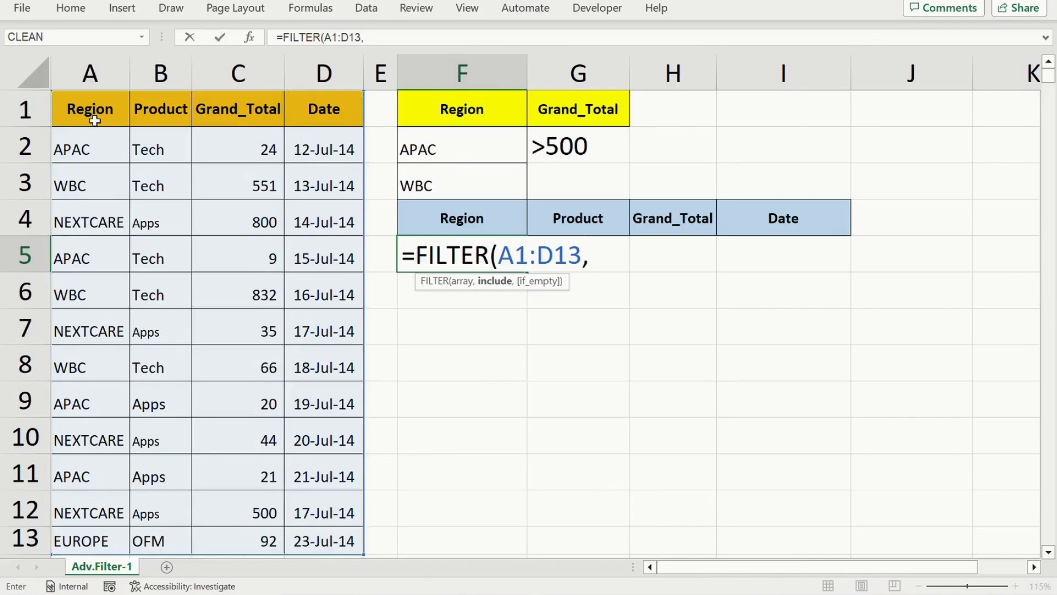
text(()
Compare the Region column A1:A13 with F2 inside an opening parenthesis as the first include condition
click(87, 115)
key(ctrl+shift+Down)
text(=)
click(402, 148)
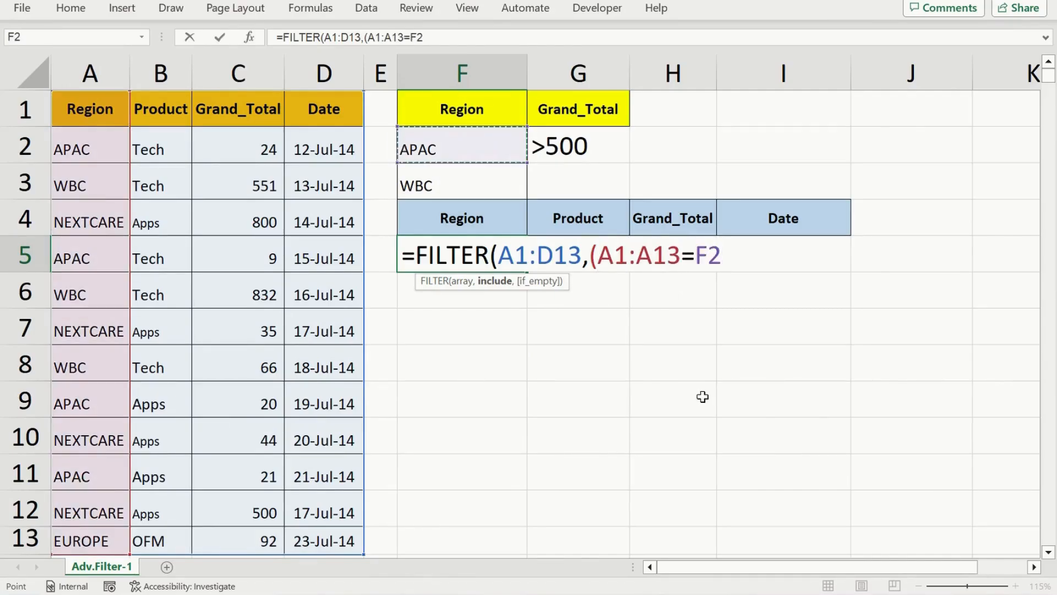
Close the first condition and add the alternative region condition A1:A13=F3 with a plus sign
text()+()
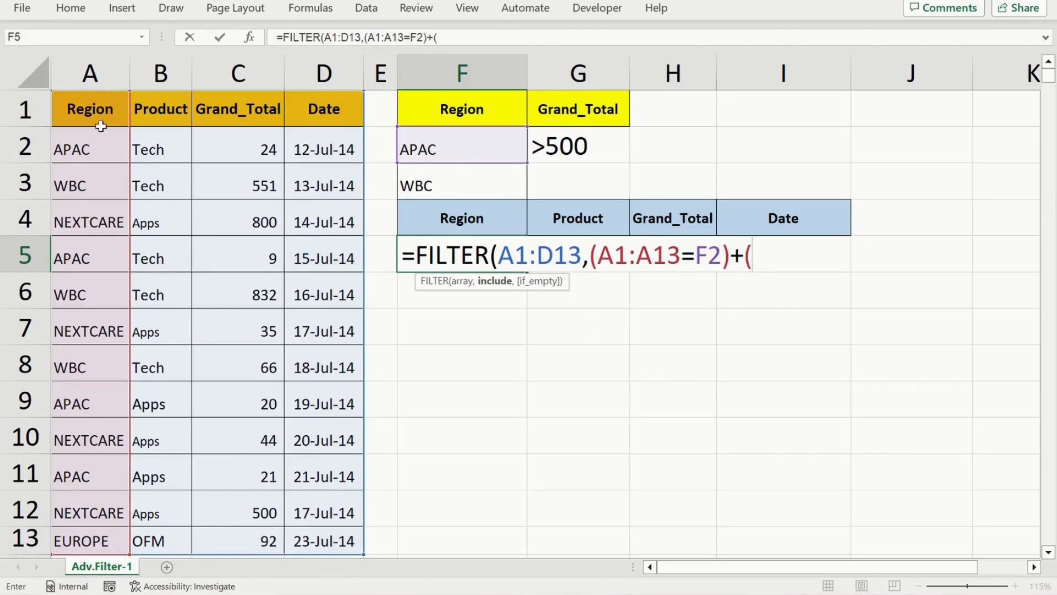
click(86, 110)
key(ctrl+shift+Down)
text(=)
click(428, 188)
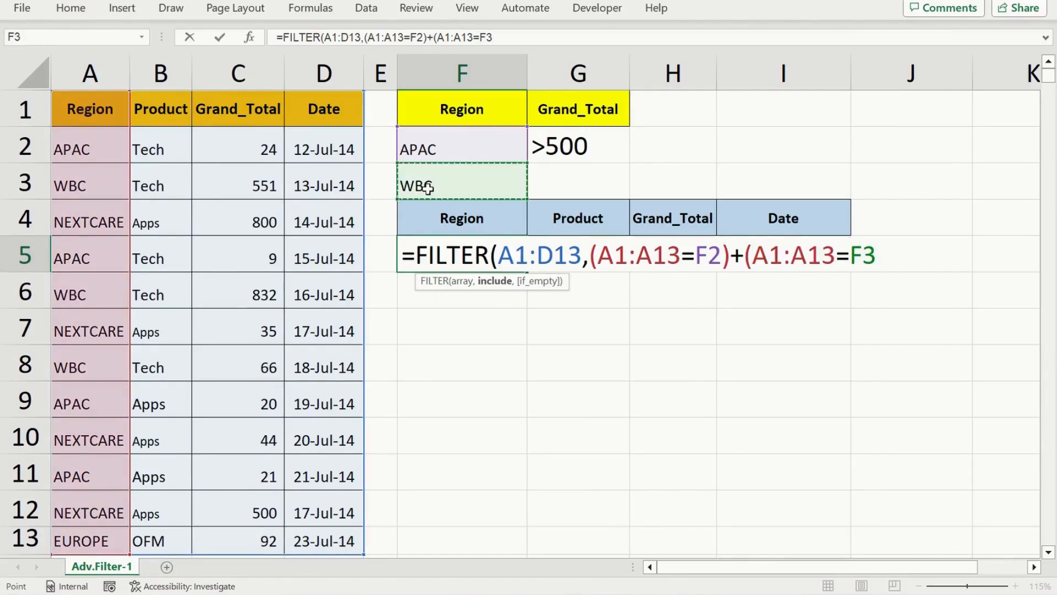
Multiply by the Grand_Total condition (C1:C13>500), enter the formula and check the returned rows
text()*()
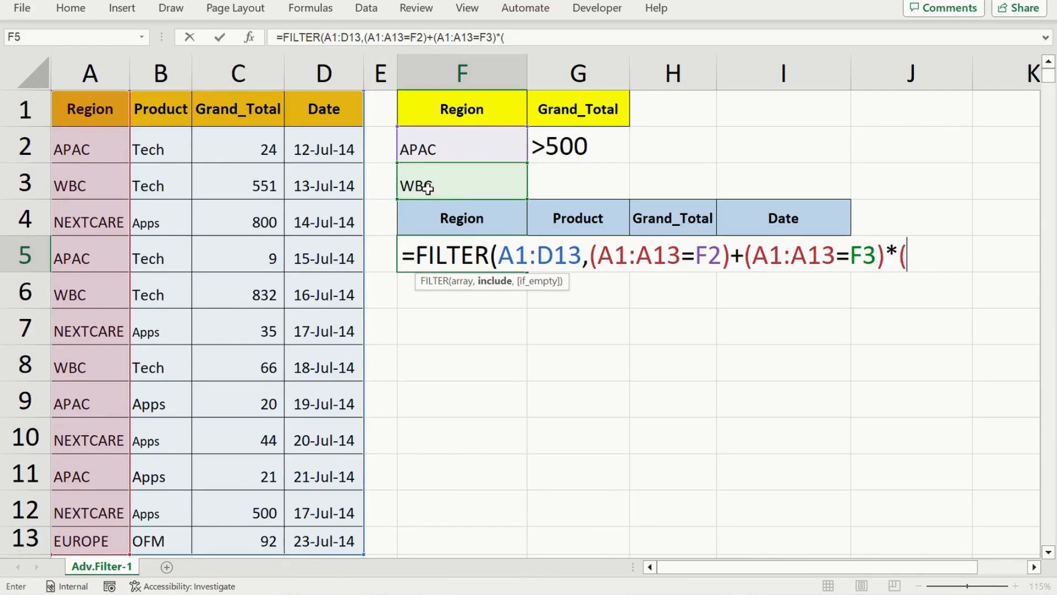
click(231, 114)
key(ctrl+shift+Down)
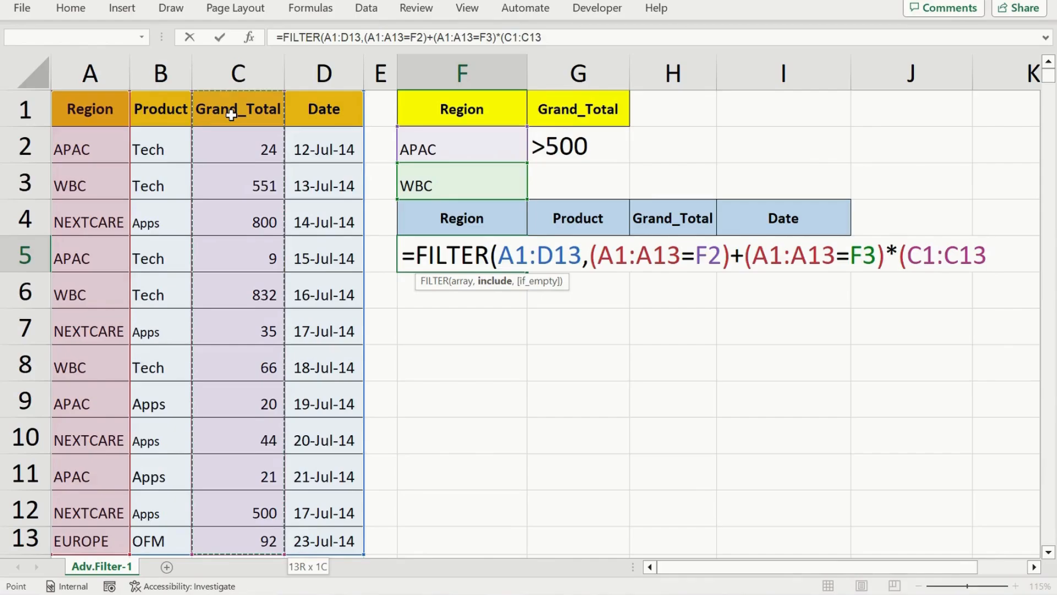
text(>500)))
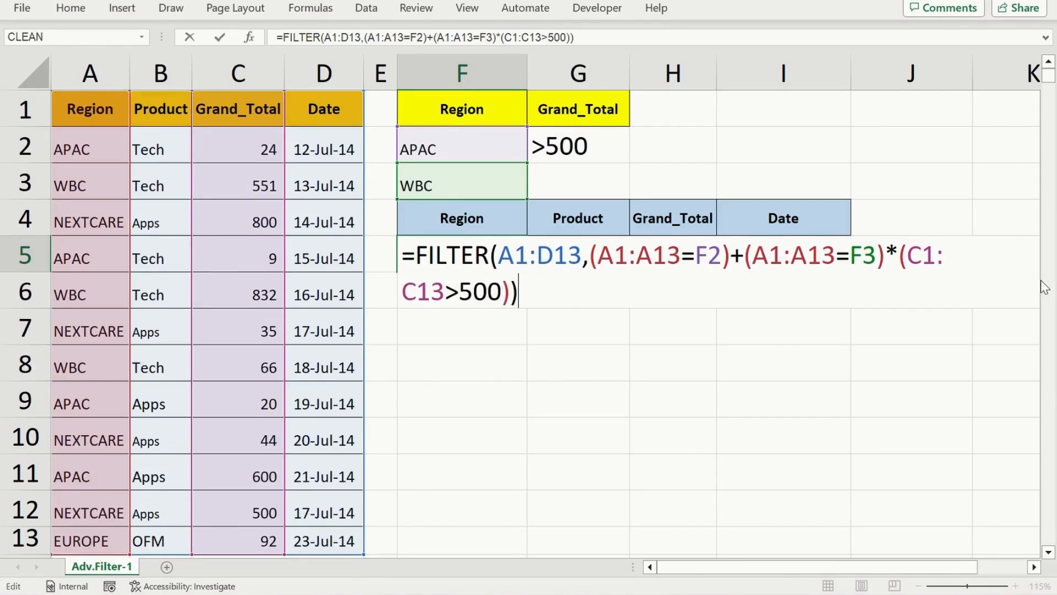
key(Return)
key(Up)
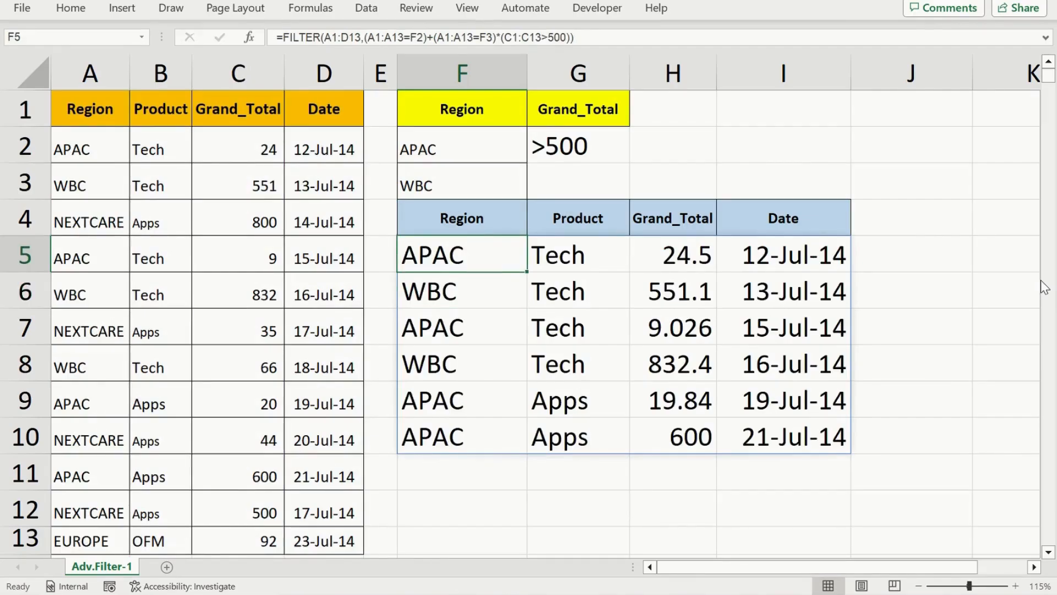
key(Down)
key(Up)
key(Down)
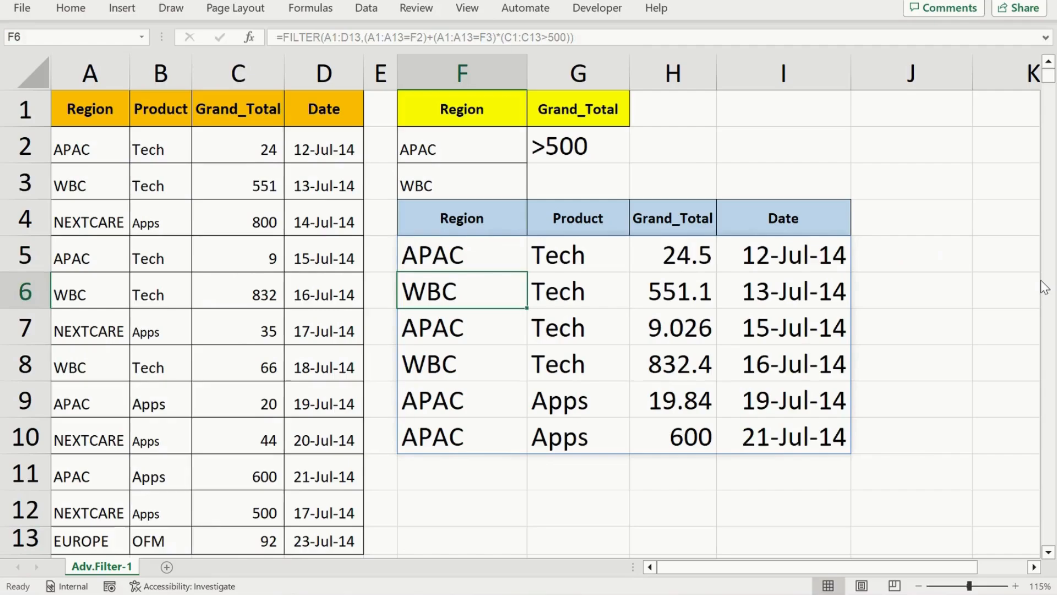
Examine the Grand_Total values of the rows returned by the FILTER formula against the >500 criterion
key(Right)
key(Right)
key(Up)
key(Down)
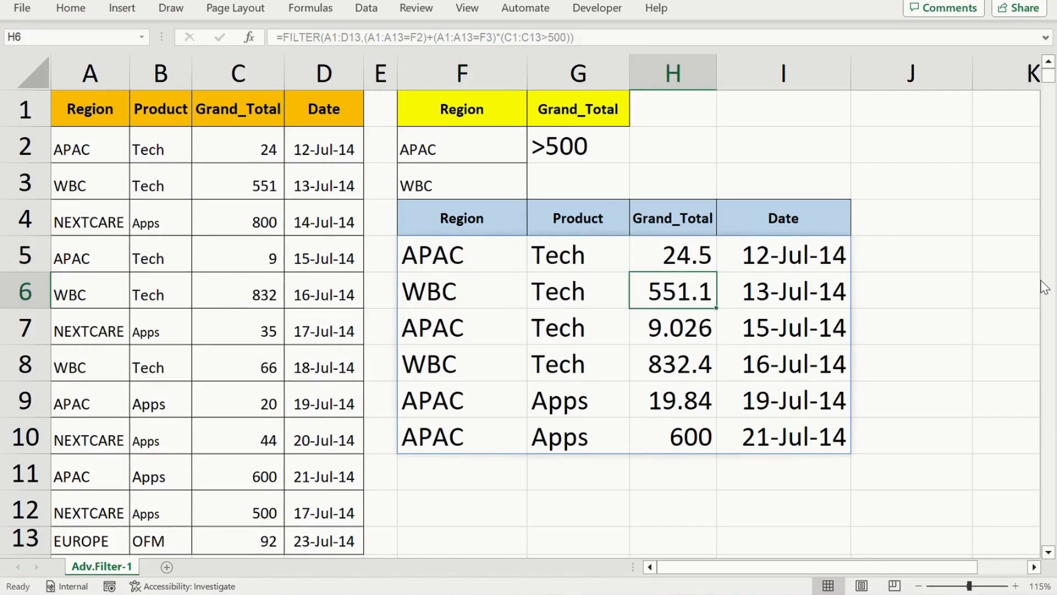
key(Down)
key(Up)
key(Up)
key(Left)
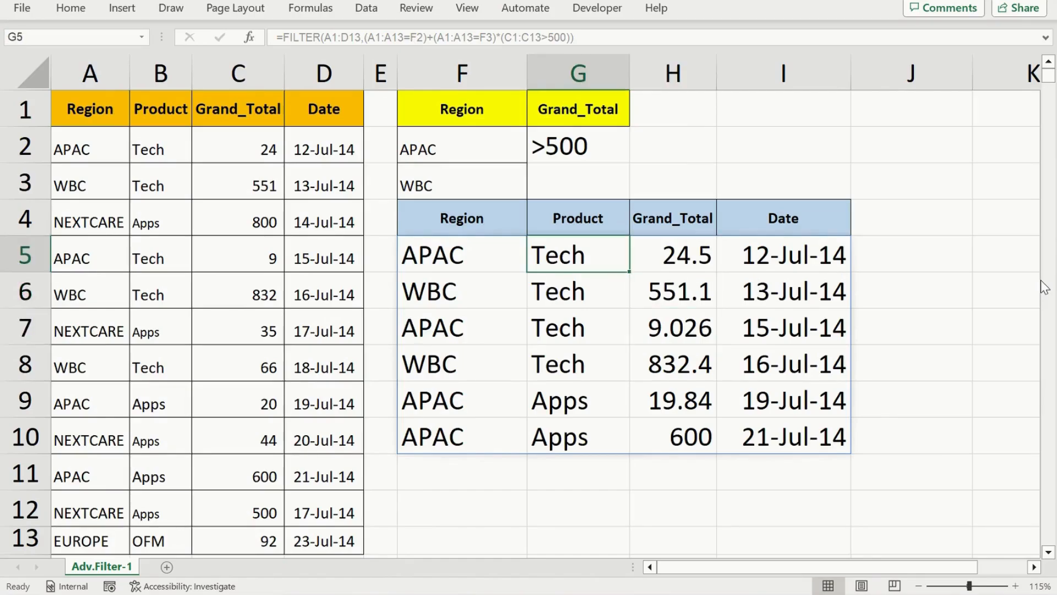
Enclose the two region conditions of the F5 formula in an outer pair of parentheses and enter the corrected formula
key(Left)
key(F2)
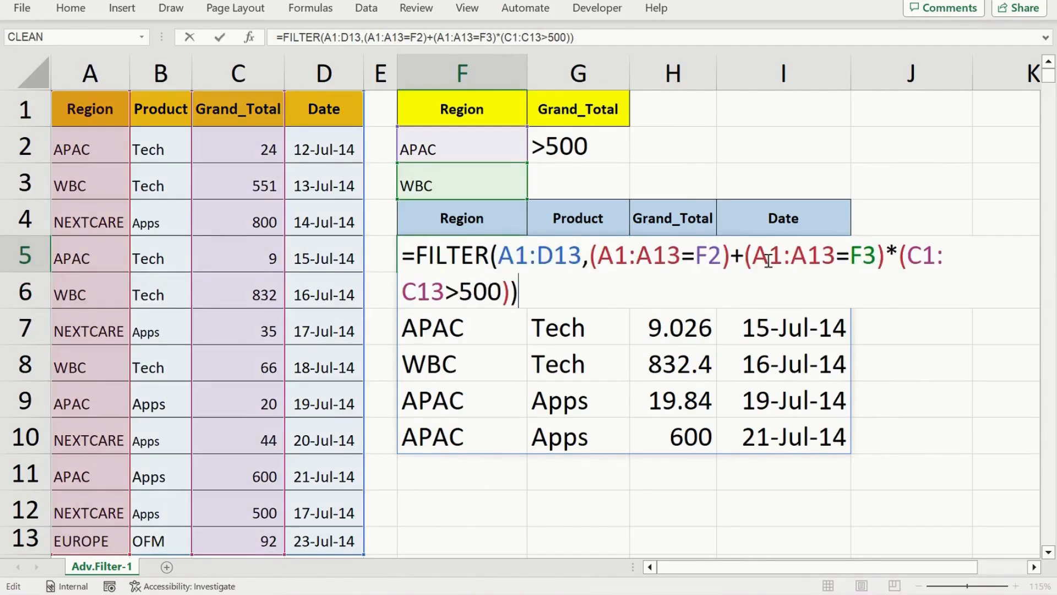
click(593, 261)
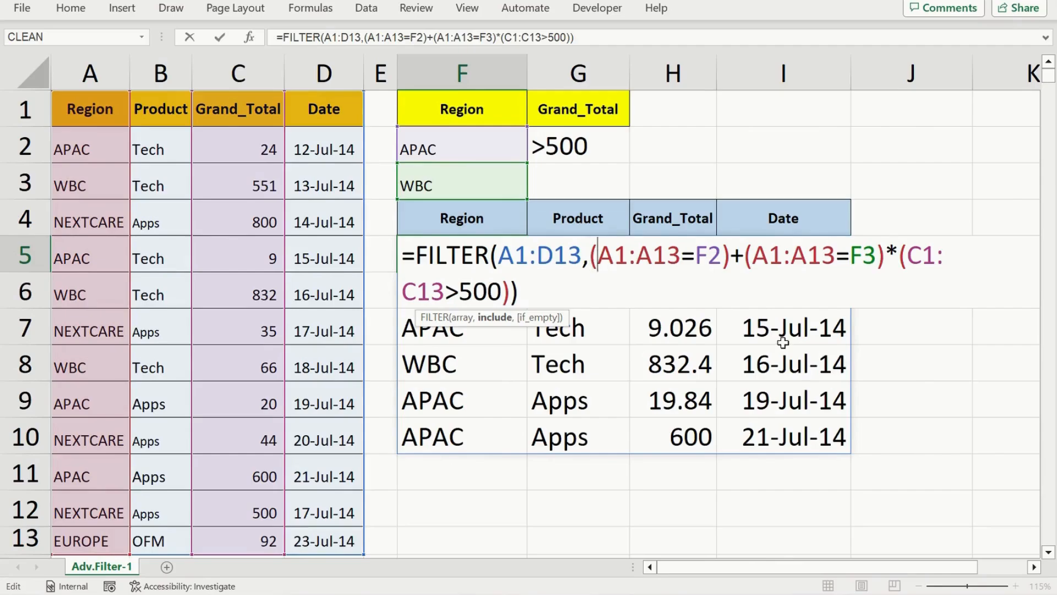
text(()
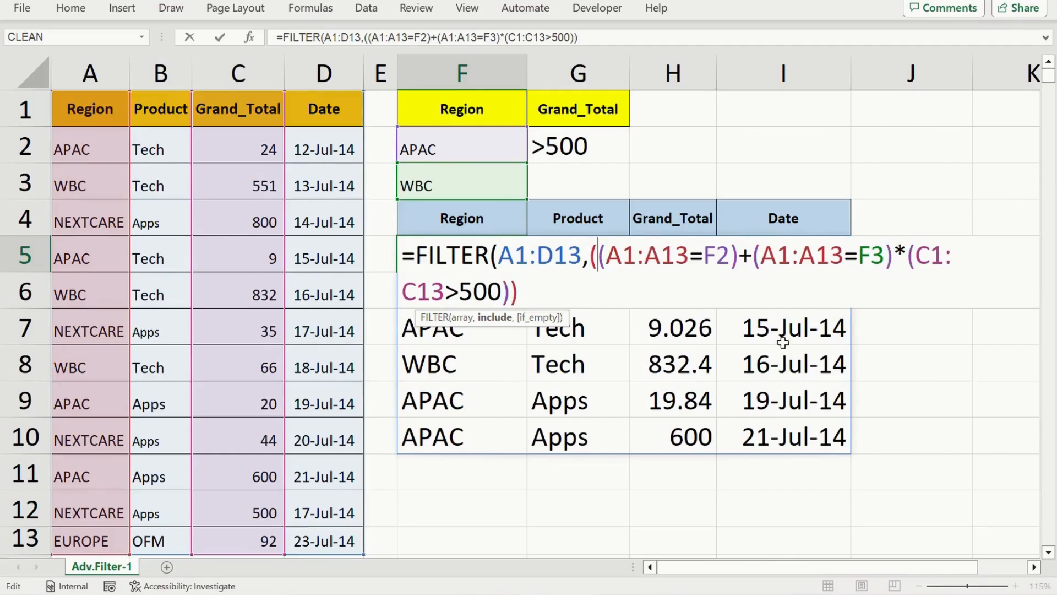
click(895, 254)
text())
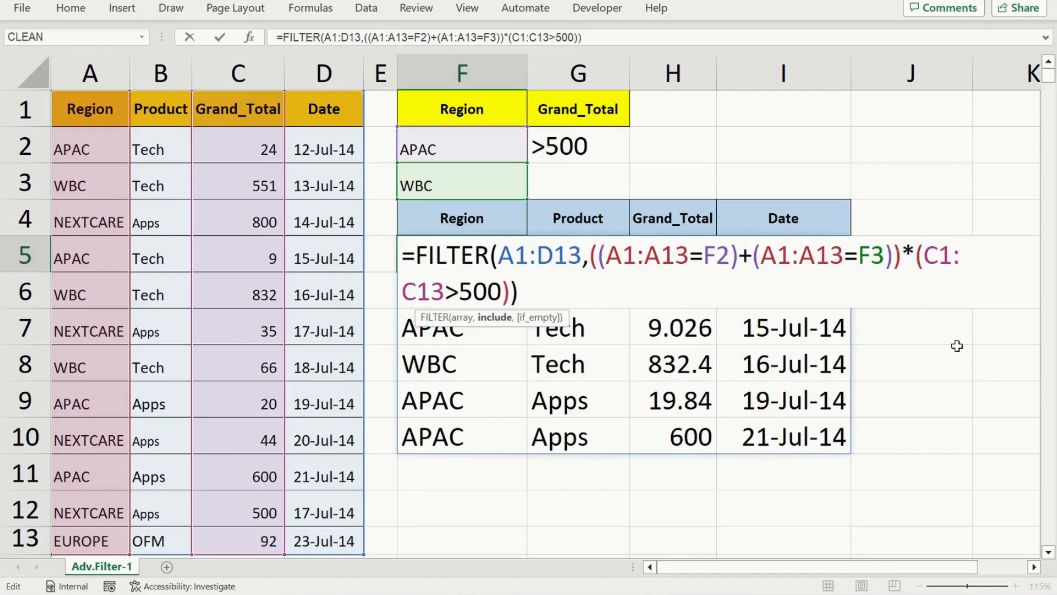
drag(589, 256, 968, 263)
click(896, 264)
click(534, 293)
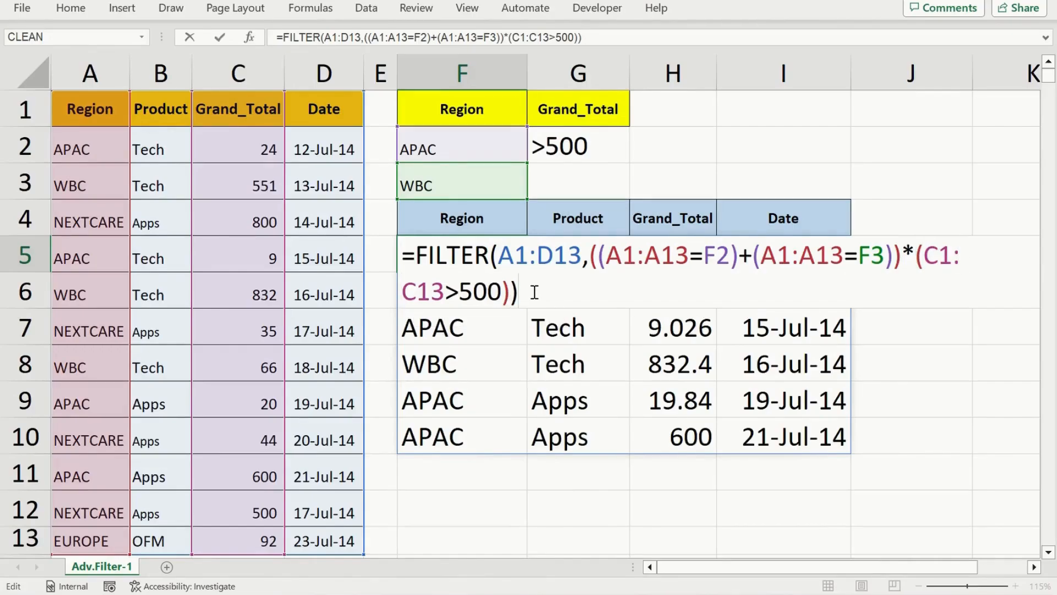
key(Return)
key(Up)
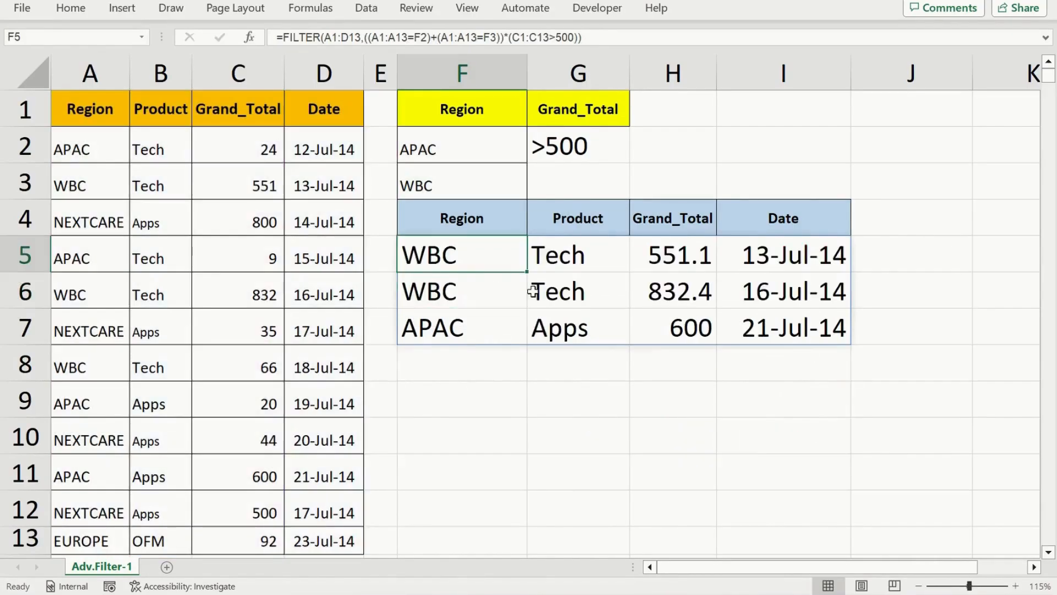
Examine the Region and Grand_Total columns of the filtered rows against the criteria in F2:G3
key(Down)
key(Down)
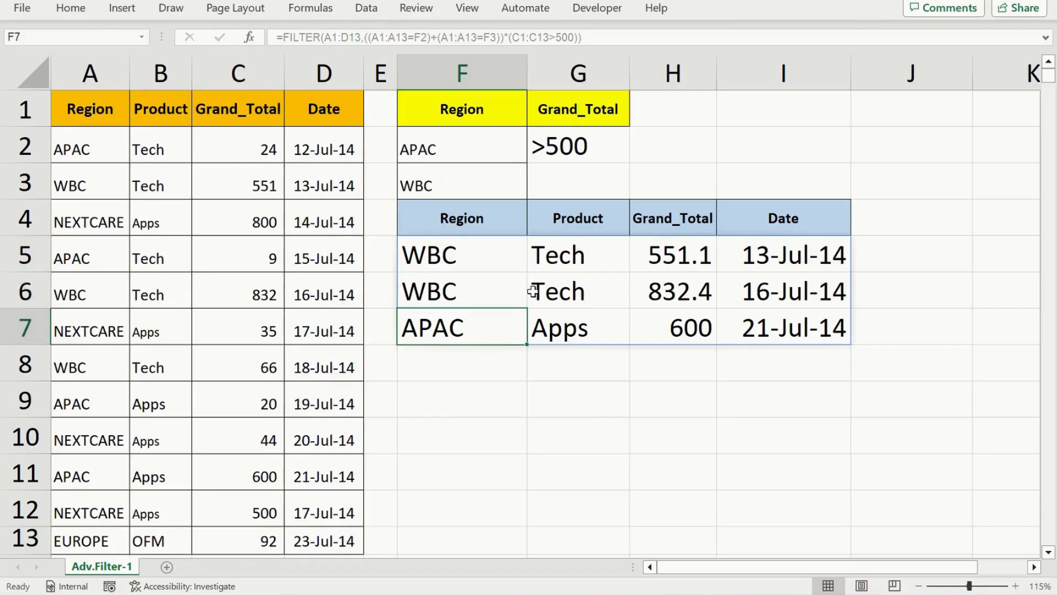
key(Up)
key(Up)
key(Right)
key(Right)
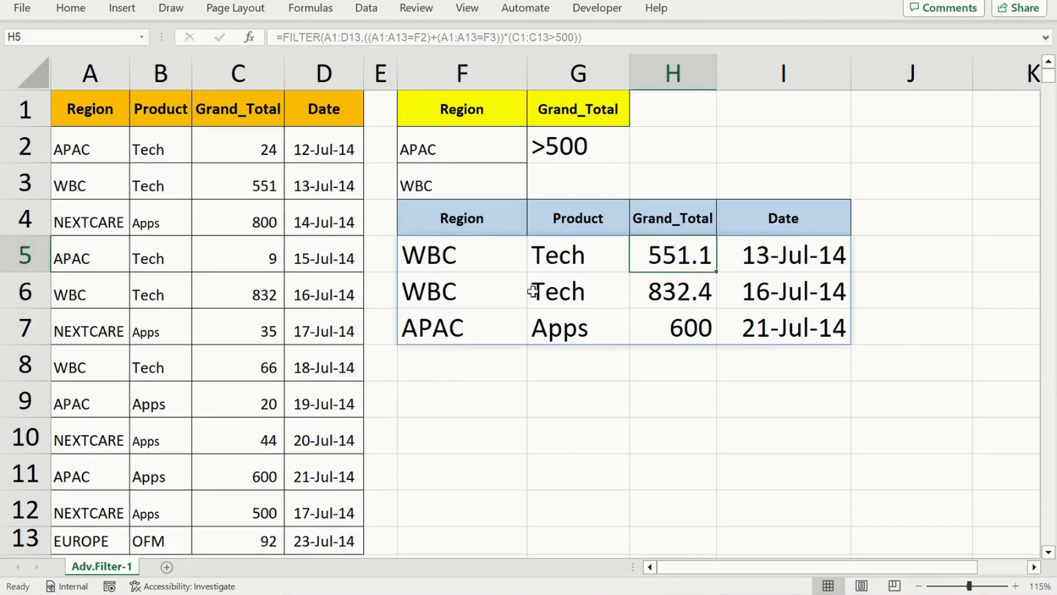
key(Down)
key(Down)
key(Up)
key(Up)
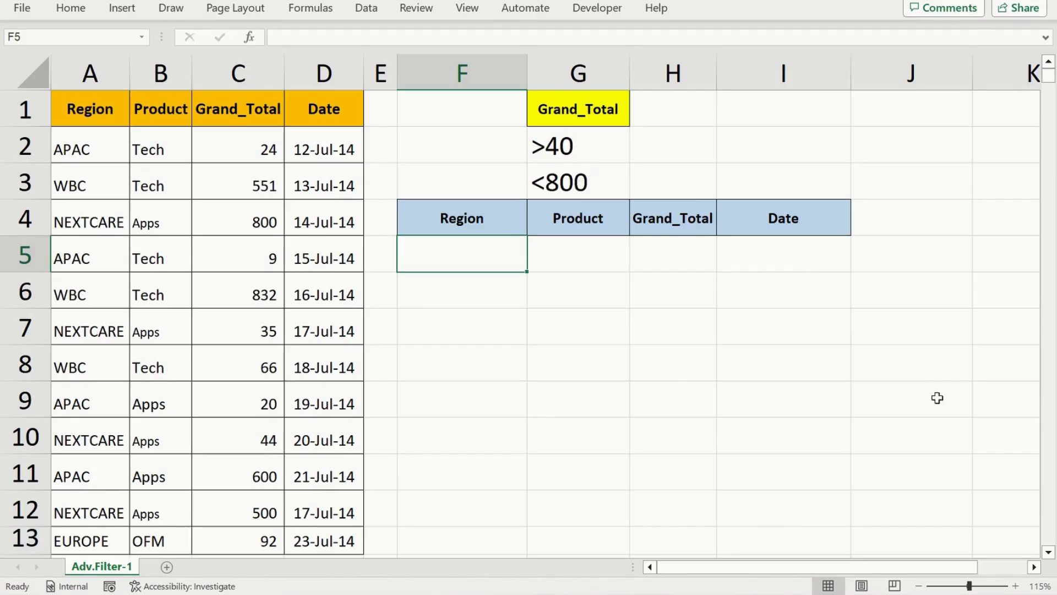
Start a FILTER formula in F5 for the Grand_Total range criteria, with A1:D13 as the array
text(=FIL)
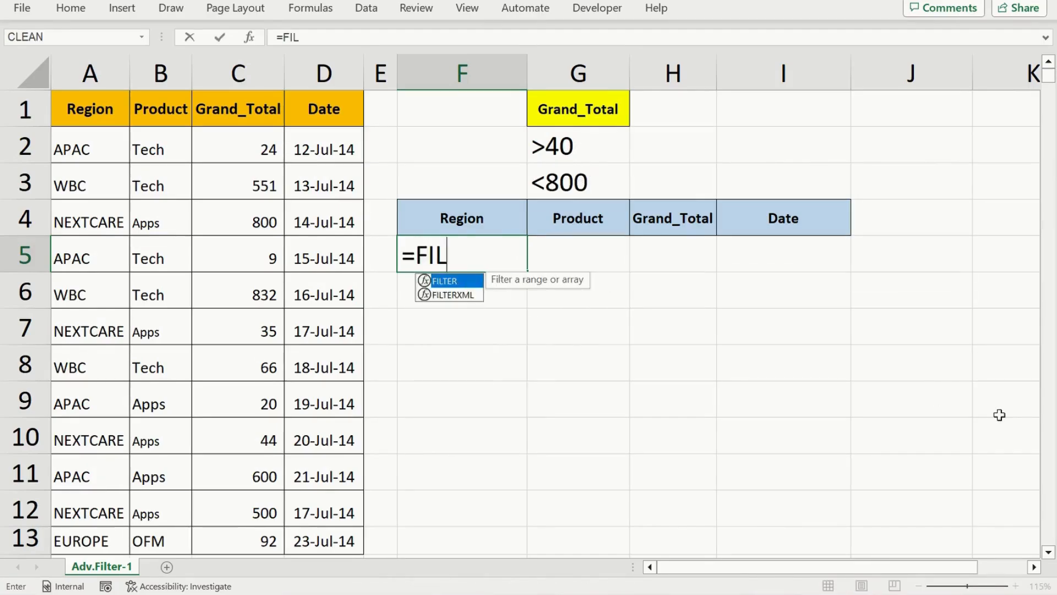
key(Tab)
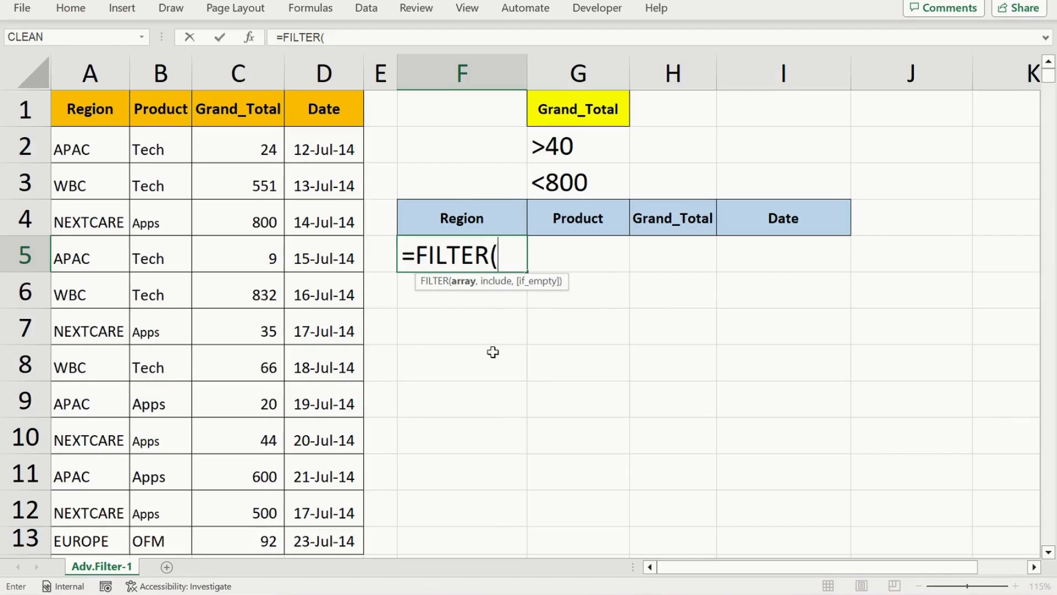
click(88, 117)
key(ctrl+shift+Right)
key(ctrl+shift+Down)
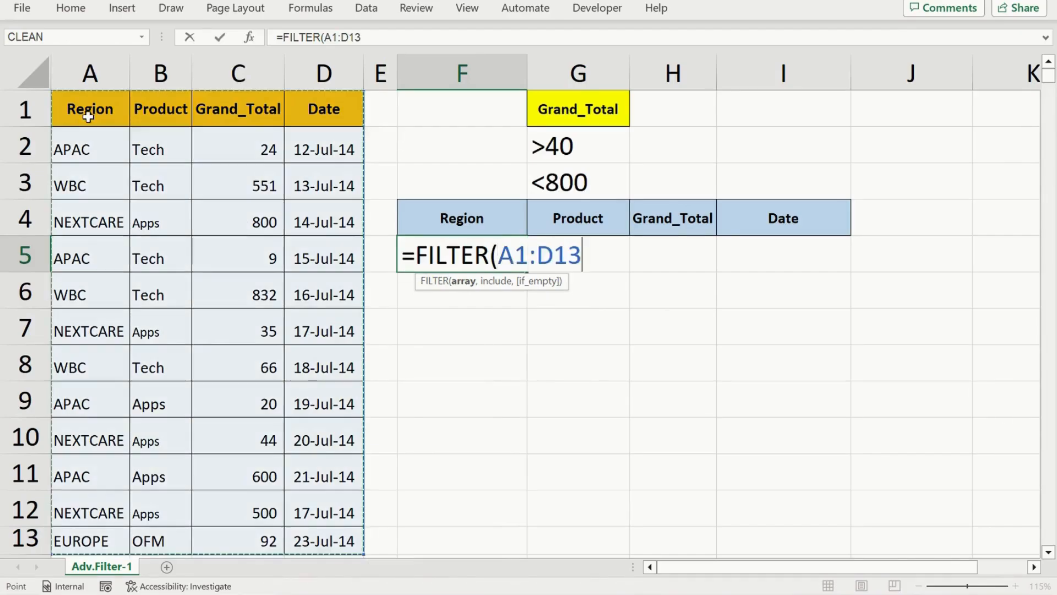
text(,)
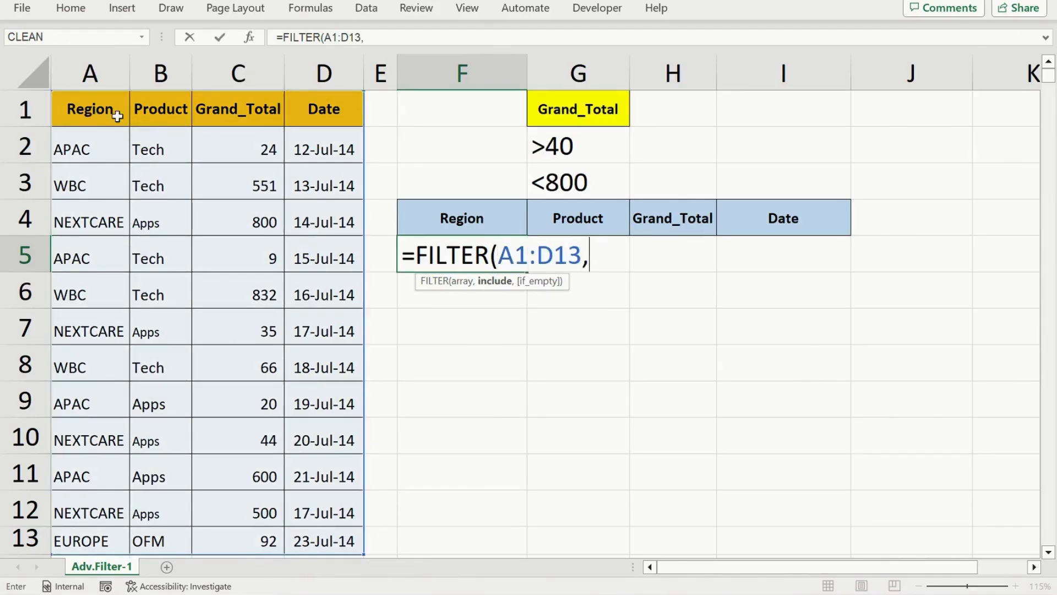
text(()
Add the lower limit condition (C1:C13>40) on Grand_Total as the first include condition
click(218, 114)
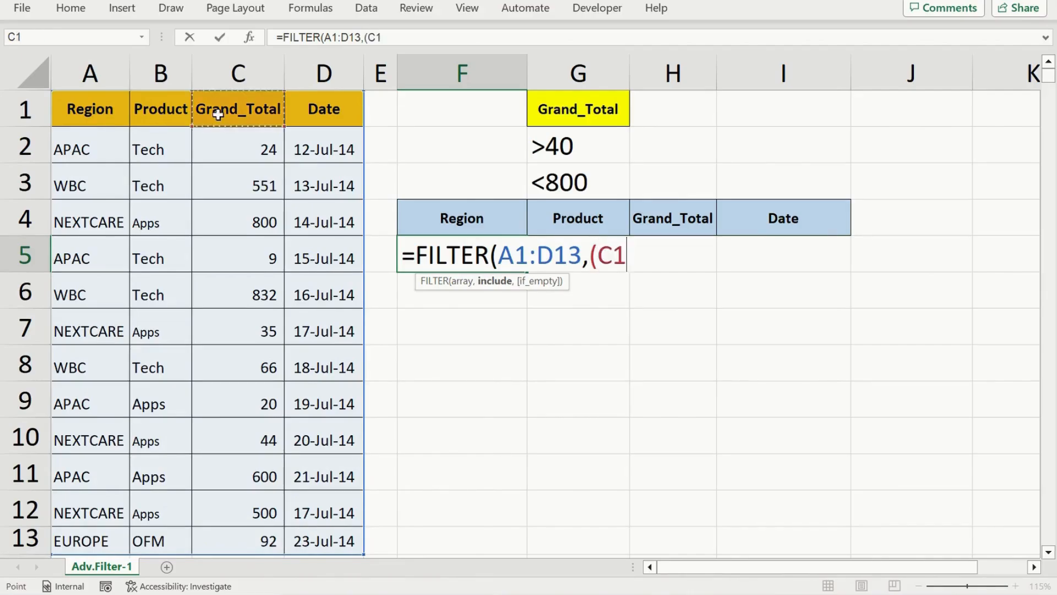
key(ctrl+shift+Down)
text(>)
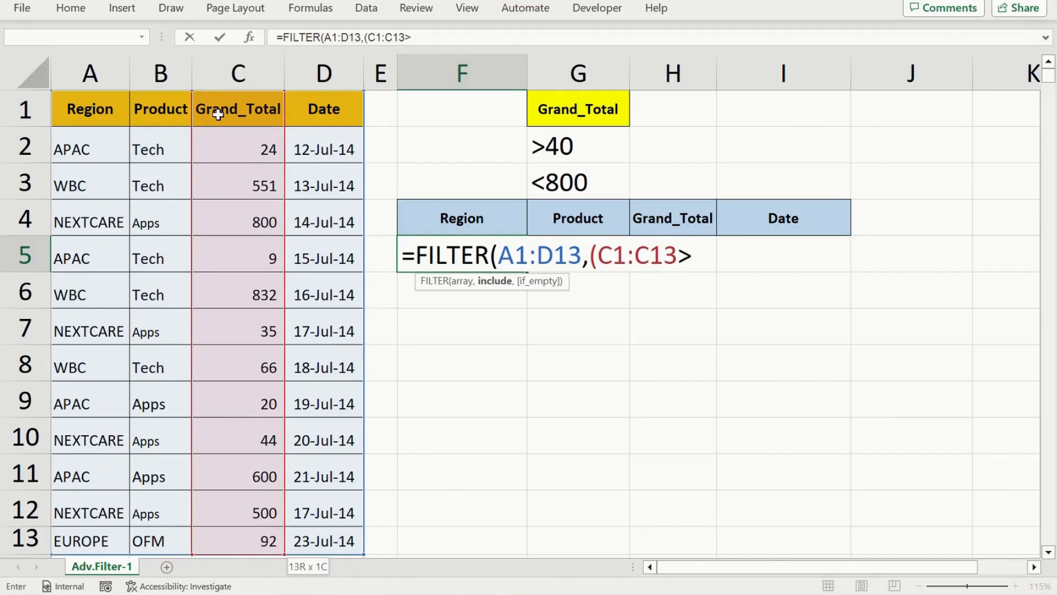
text(40))
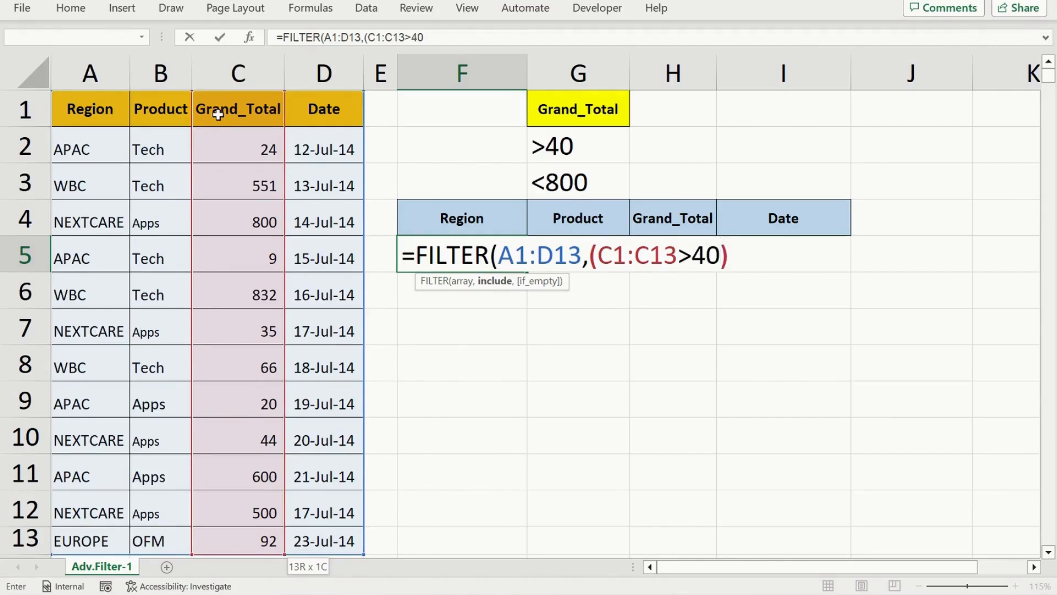
text(*)
Multiply by the upper limit condition (C1:C13<800), close the FILTER function and enter the formula
text(()
click(253, 117)
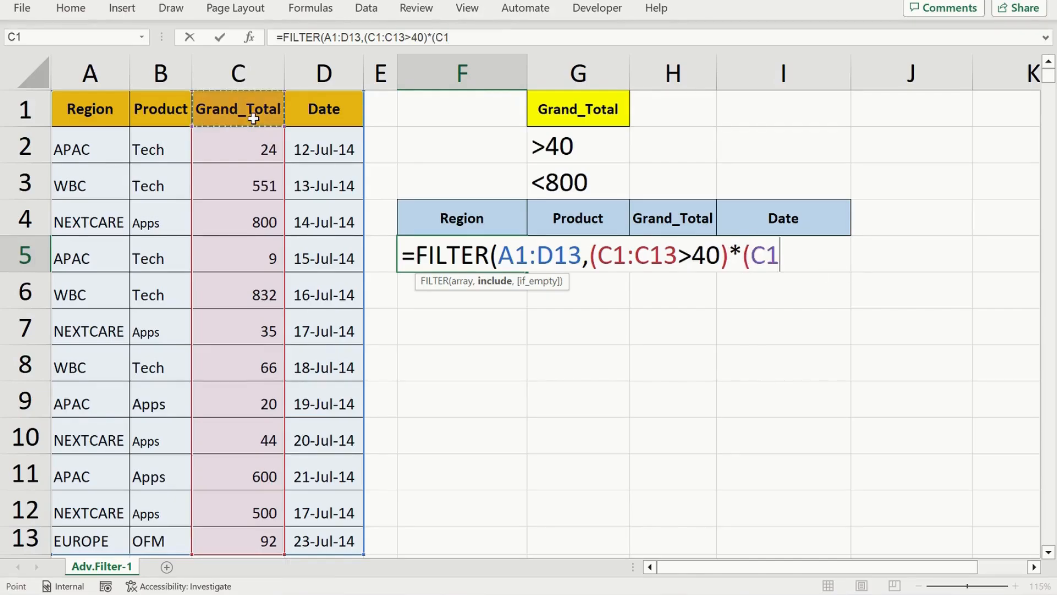
key(ctrl+shift+Down)
text(<)
text(6)
key(BackSpace)
text(800)))
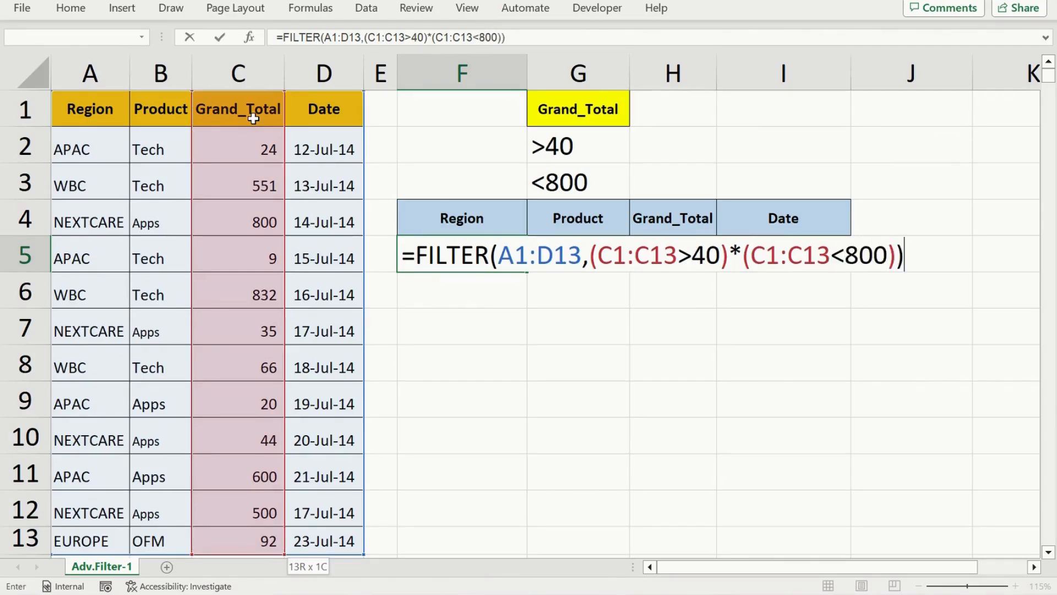
key(Return)
Examine the Grand_Total column of the returned rows against the >40 and <800 limits
key(Up)
key(Up)
key(Right)
key(Down)
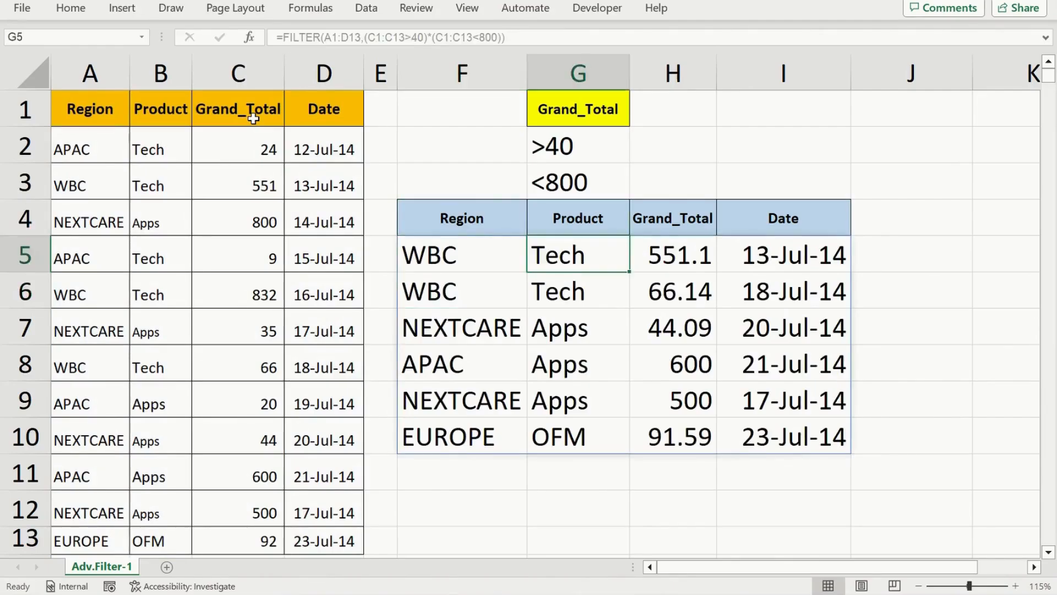
key(Right)
key(Down)
key(Down)
key(Down)
key(Down)
key(Down)
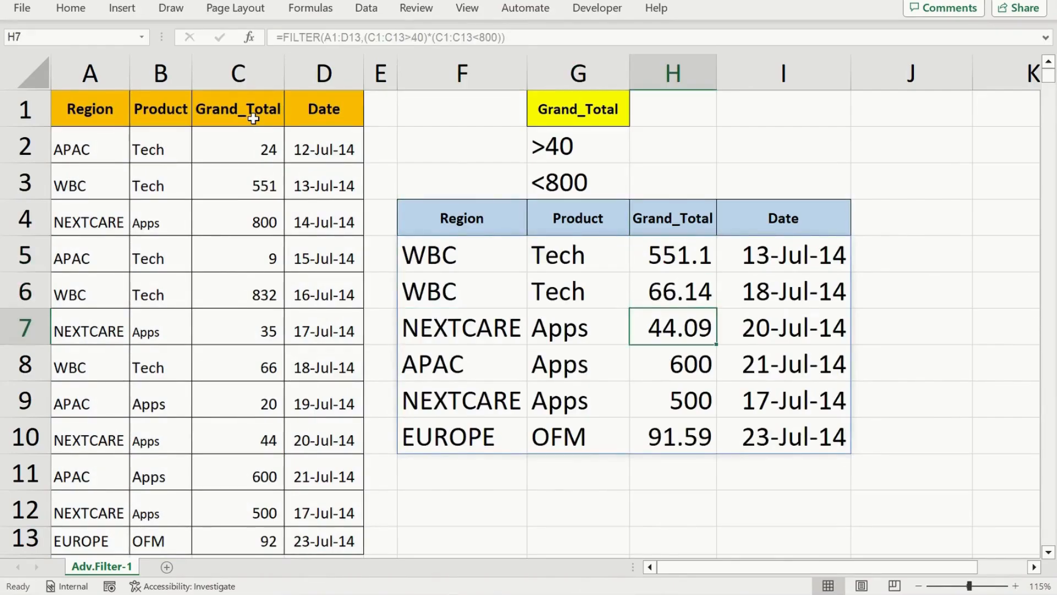
key(Up)
key(Up)
key(Up)
key(Up)
key(Up)
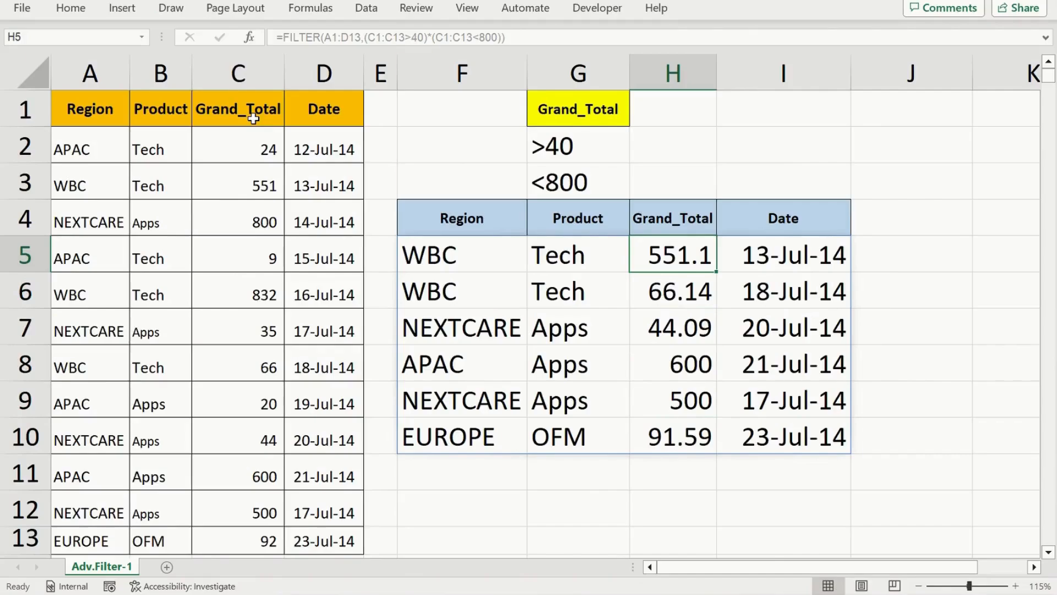
key(Down)
key(Down)
key(Down)
key(Down)
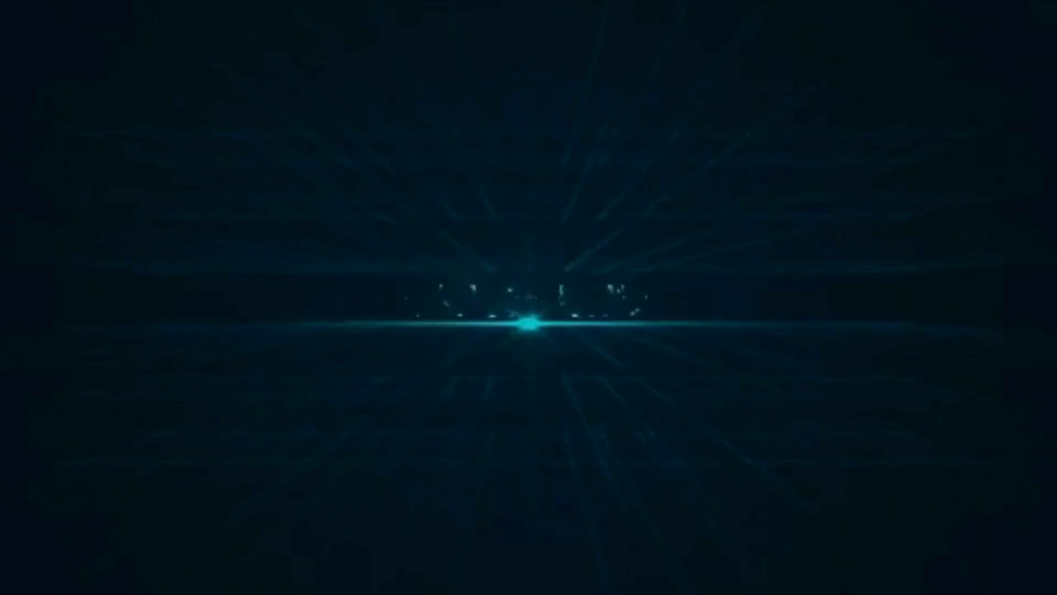